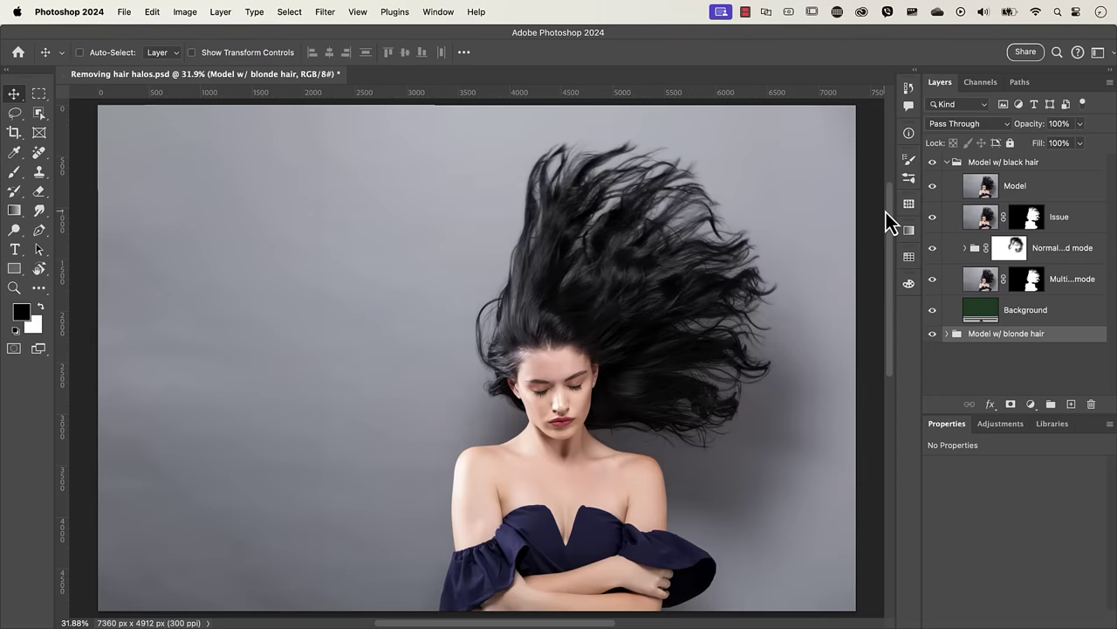
# Hide the Model and Issue layers, then preview and cancel a new Background fill colour
pyautogui.click(933, 186)
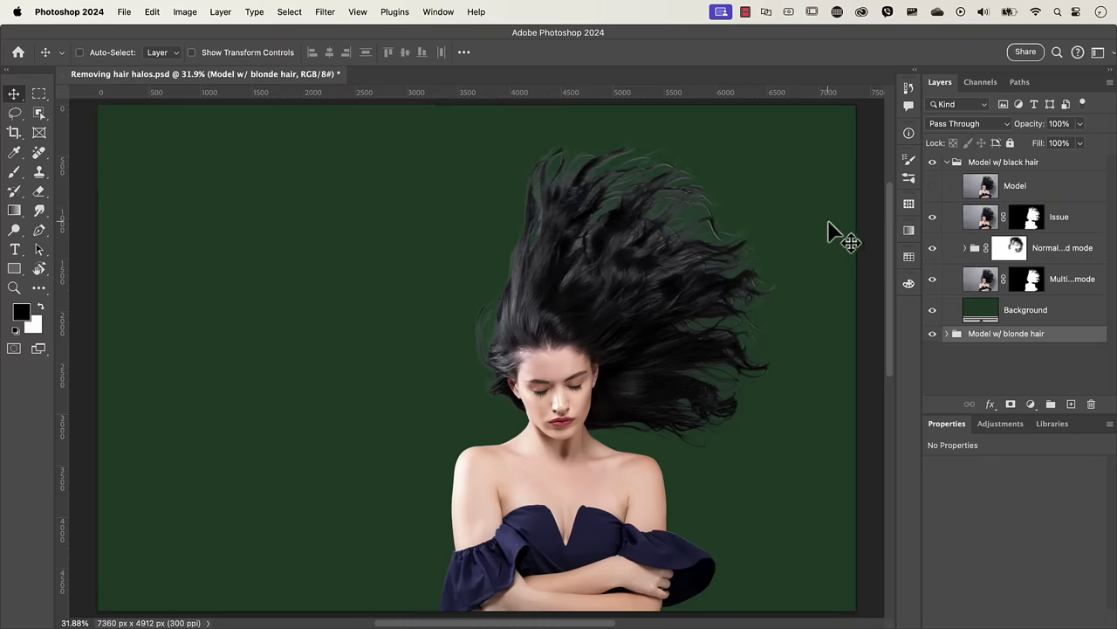
pyautogui.click(933, 220)
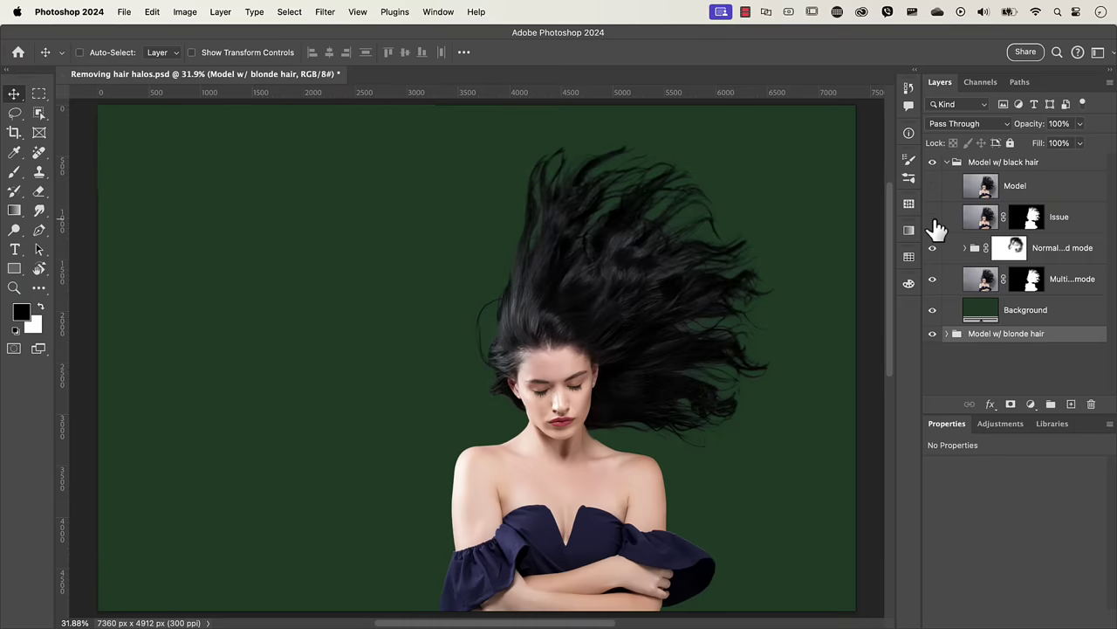
pyautogui.doubleClick(975, 320)
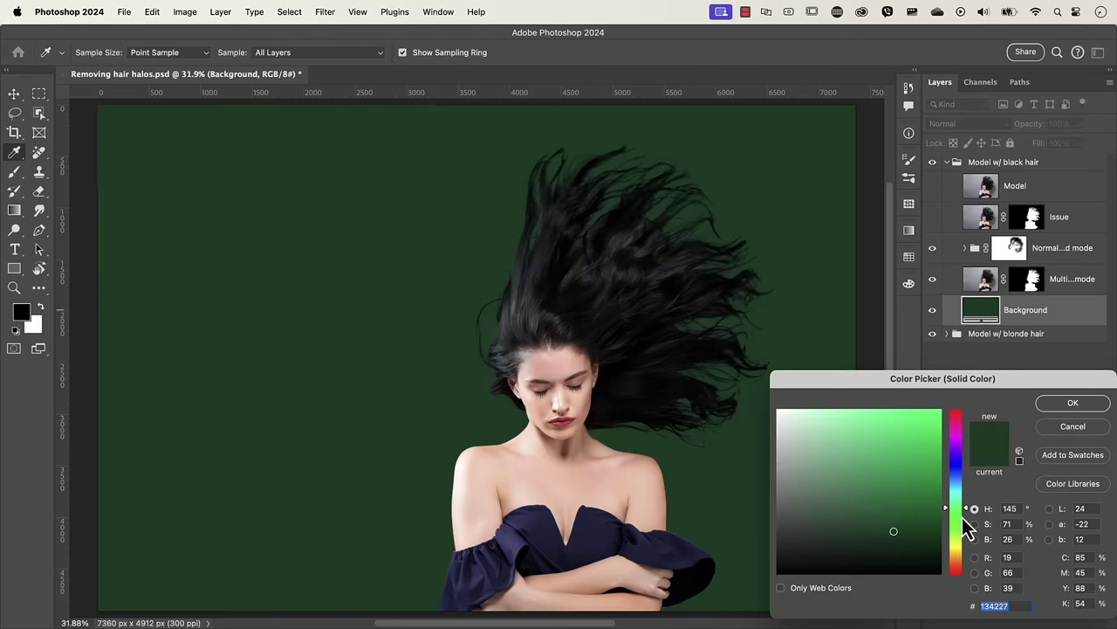
pyautogui.moveTo(967, 508); pyautogui.dragTo(967, 455)
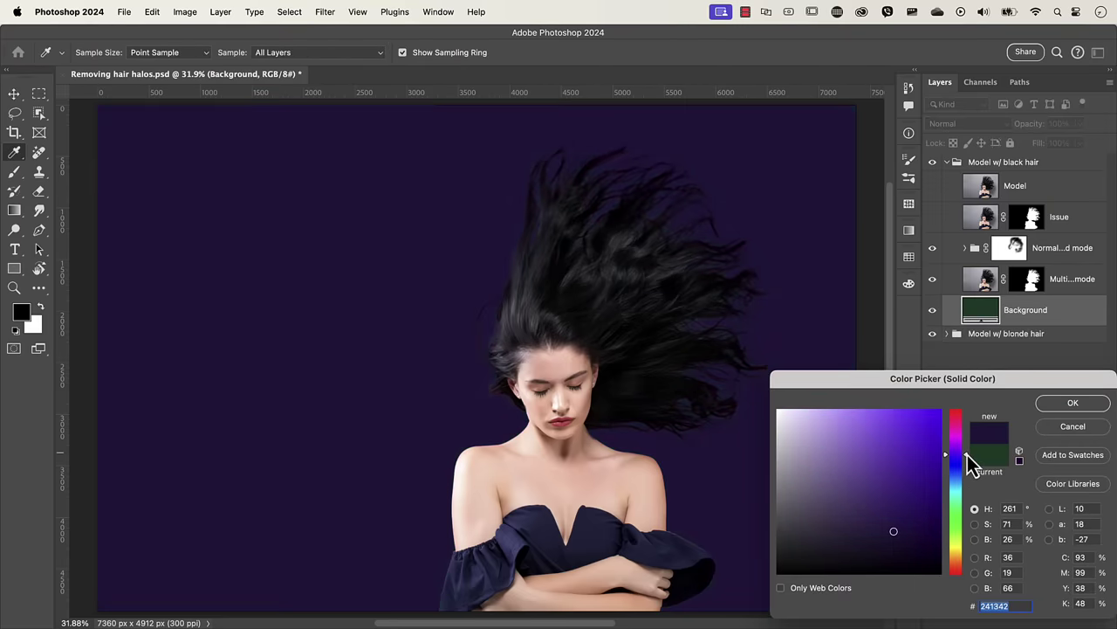
pyautogui.click(1063, 430)
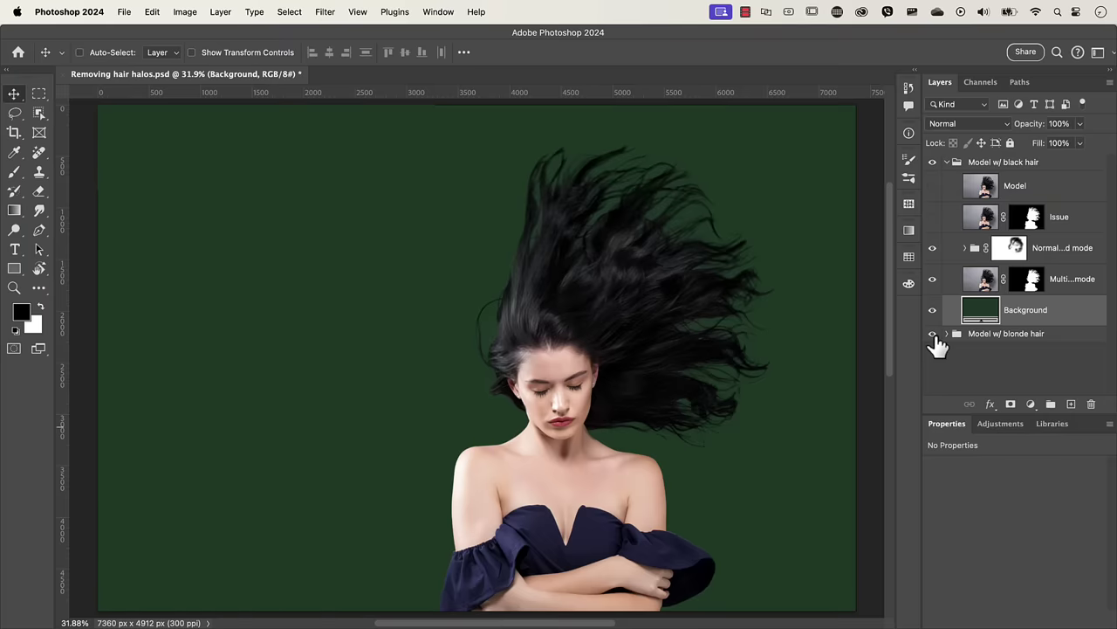
# Hide the black-hair group, reveal the blonde group's Fix layer, and shift Light BG toward pale mint
pyautogui.keyDown('alt'); pyautogui.click(932, 333); pyautogui.keyUp('alt')
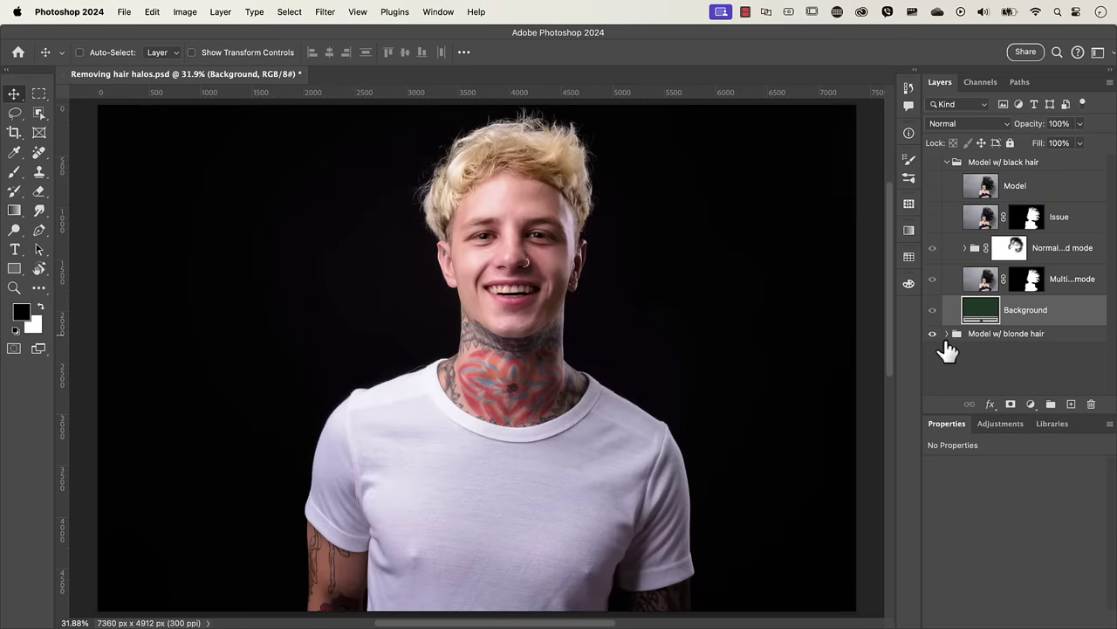
pyautogui.click(947, 334)
pyautogui.click(932, 357)
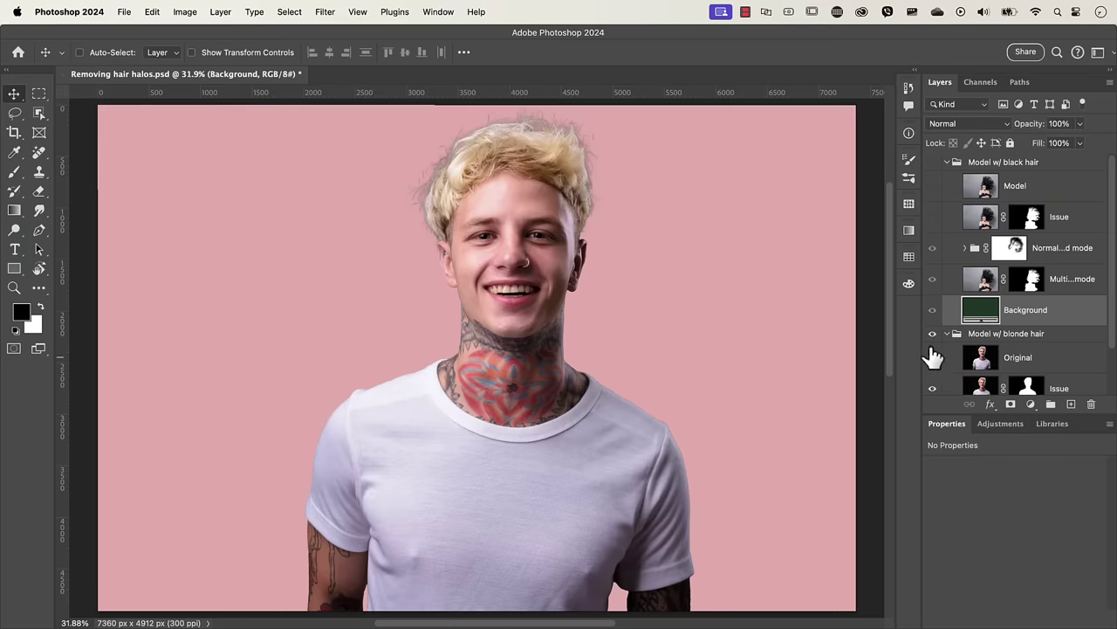
pyautogui.scroll(-3, 941, 358)
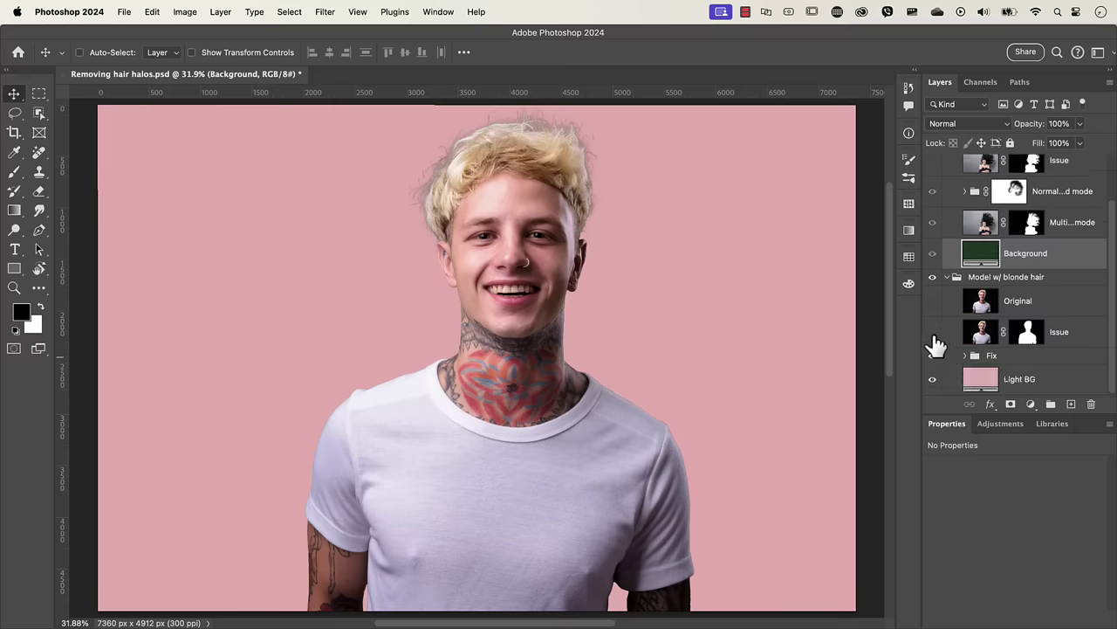
pyautogui.click(933, 333)
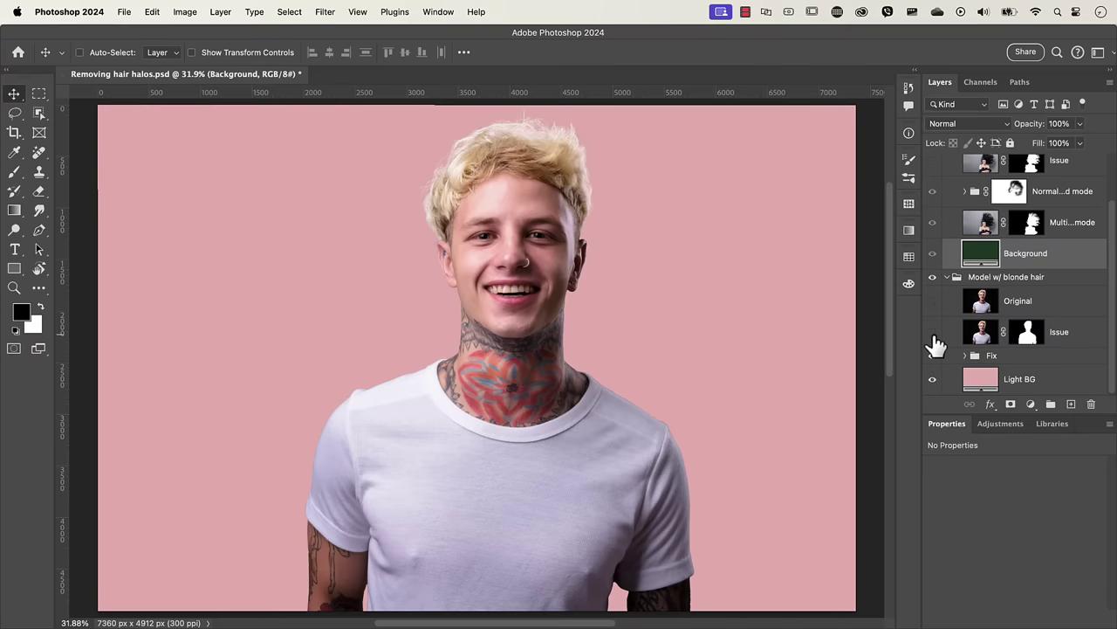
pyautogui.doubleClick(979, 379)
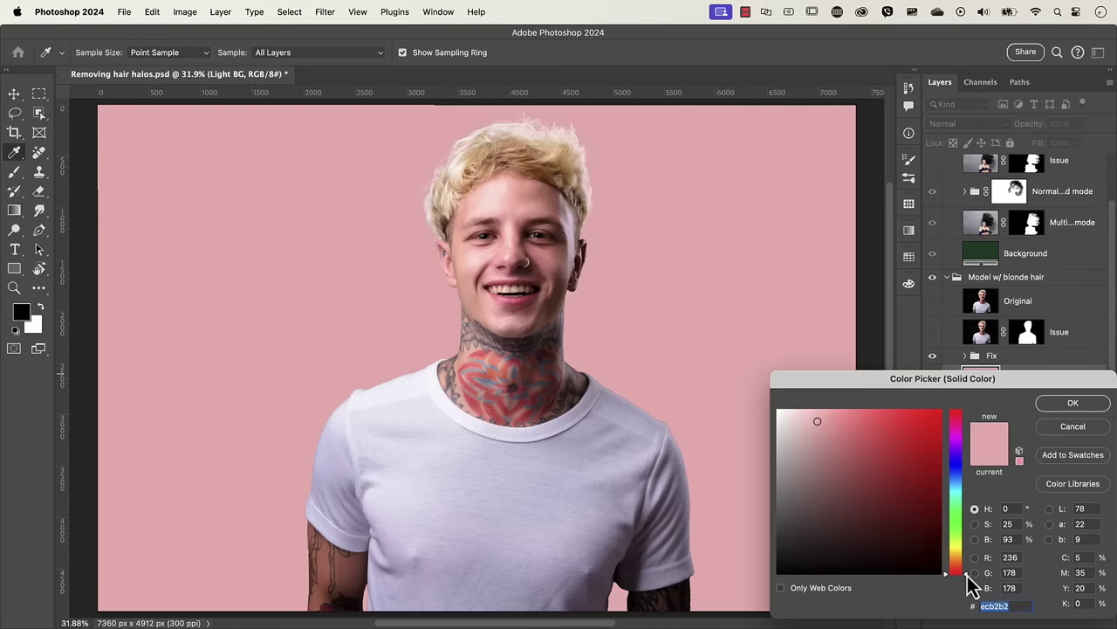
pyautogui.moveTo(968, 576); pyautogui.dragTo(967, 500)
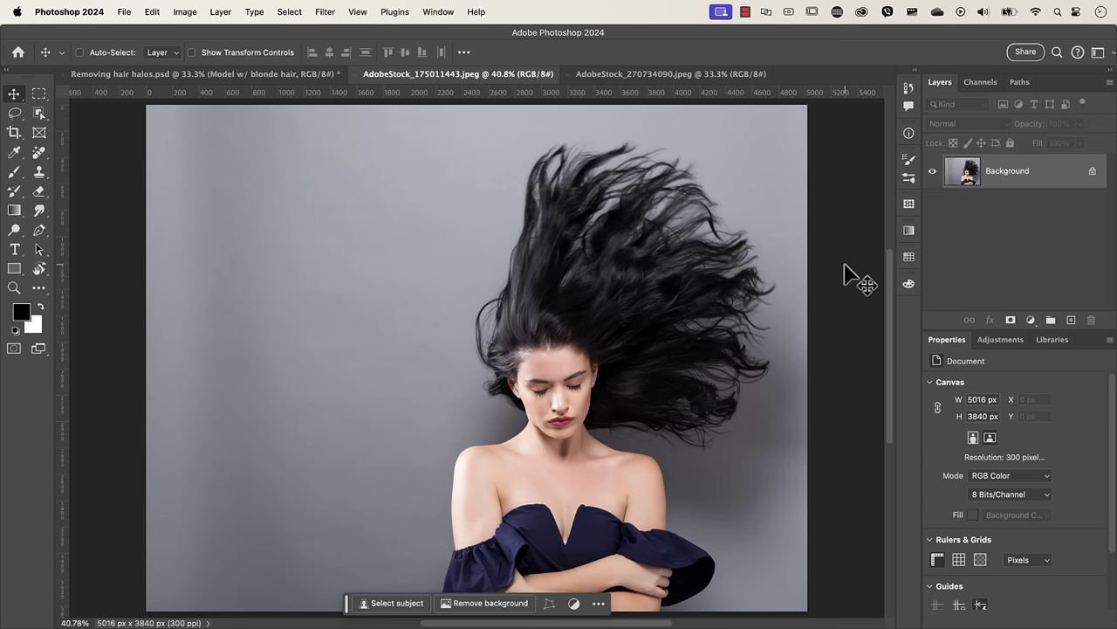
# Select the woman with Object Selection and mask out the grey background
pyautogui.click(39, 114)
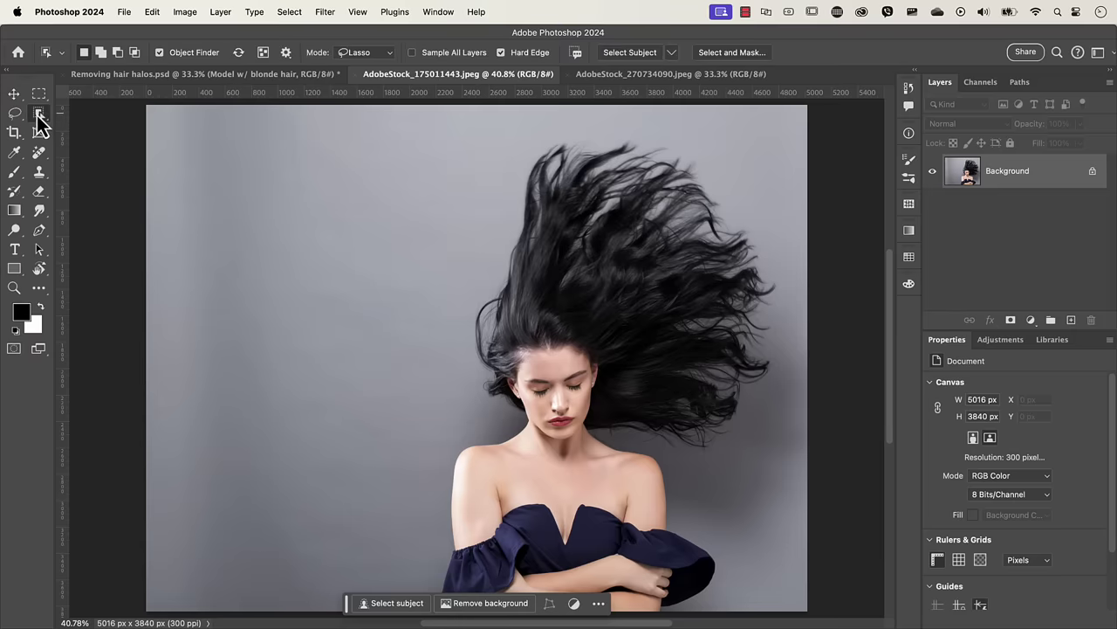
pyautogui.click(563, 300)
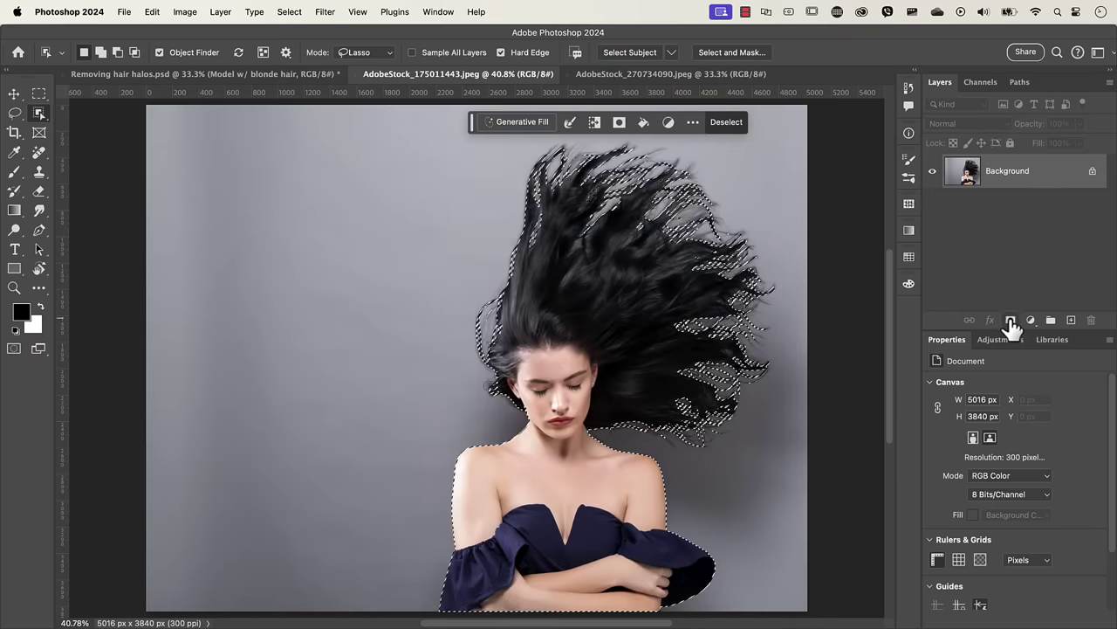
pyautogui.click(1011, 321)
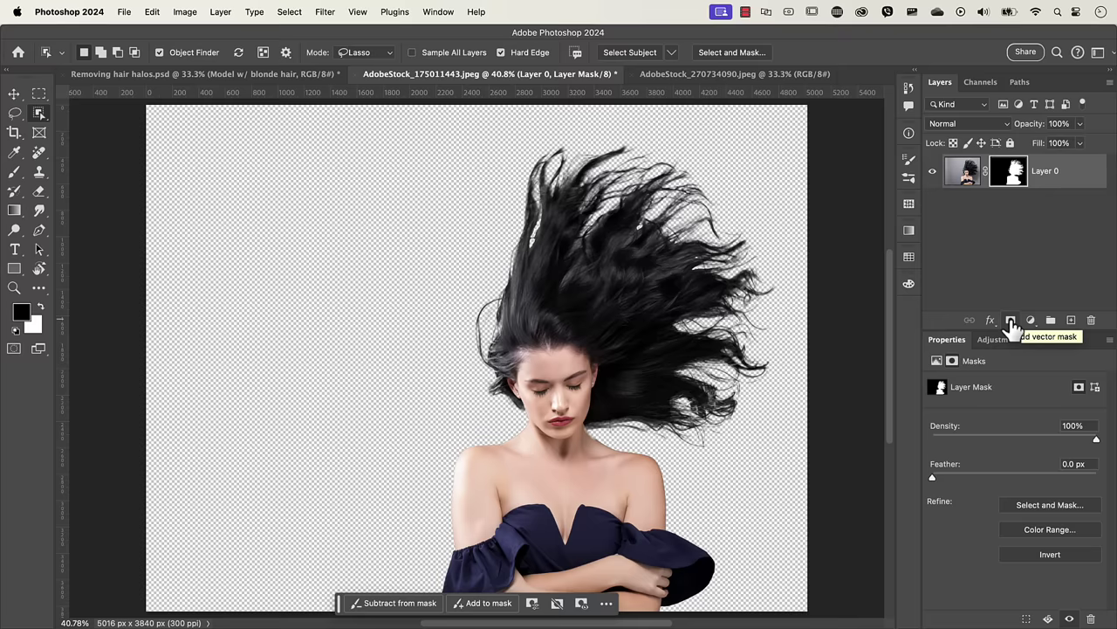
# Add a Solid Color fill layer in dark red #410b0b
pyautogui.click(1031, 320)
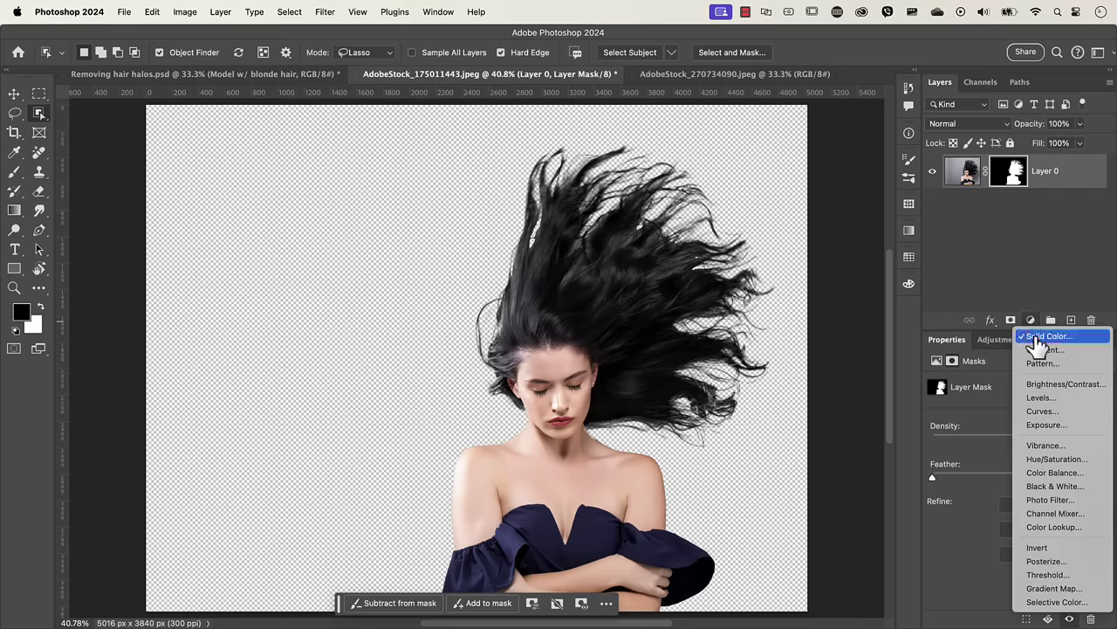
pyautogui.click(1037, 340)
pyautogui.moveTo(967, 377); pyautogui.dragTo(901, 262)
pyautogui.click(855, 412)
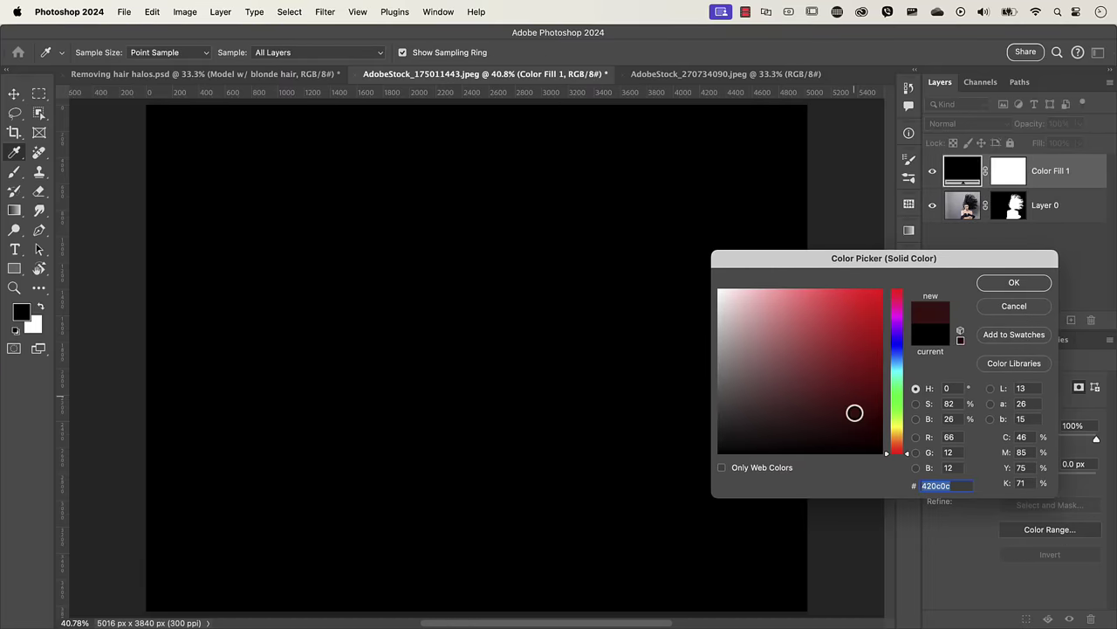
pyautogui.moveTo(855, 412); pyautogui.dragTo(853, 411)
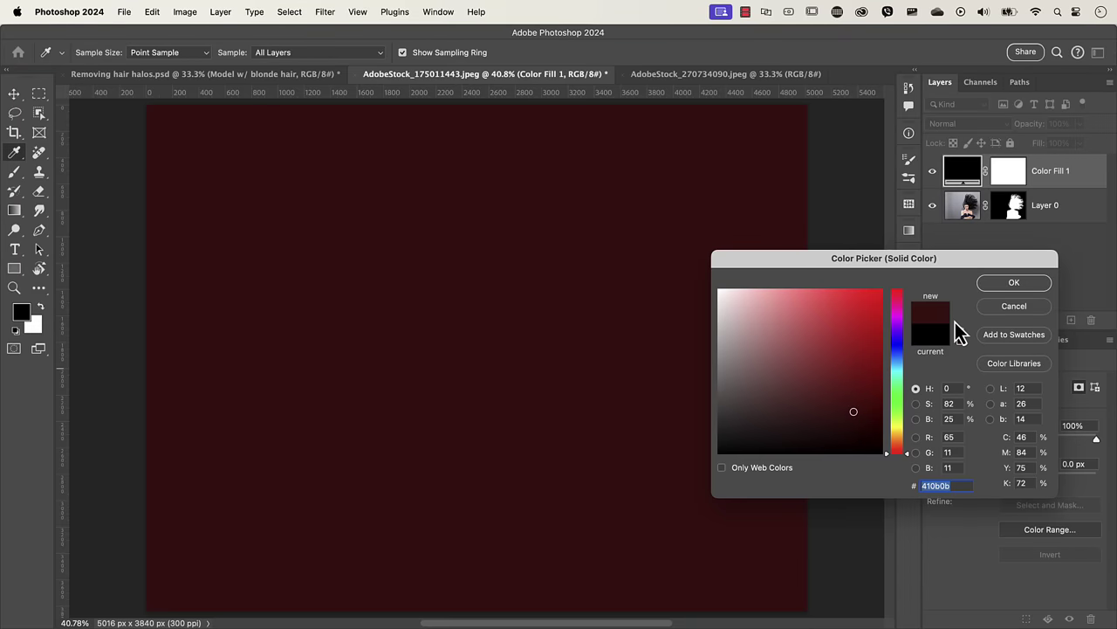
pyautogui.click(994, 287)
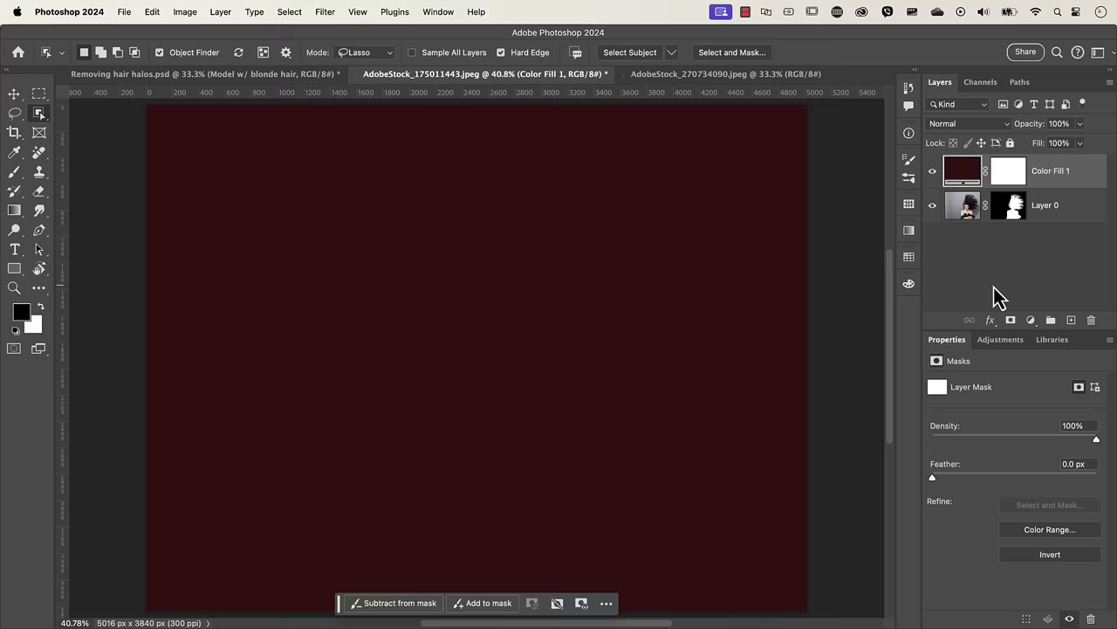
# Move Color Fill 1 below Layer 0, fit the image in view, and select Layer 0
pyautogui.moveTo(962, 170); pyautogui.dragTo(969, 236)
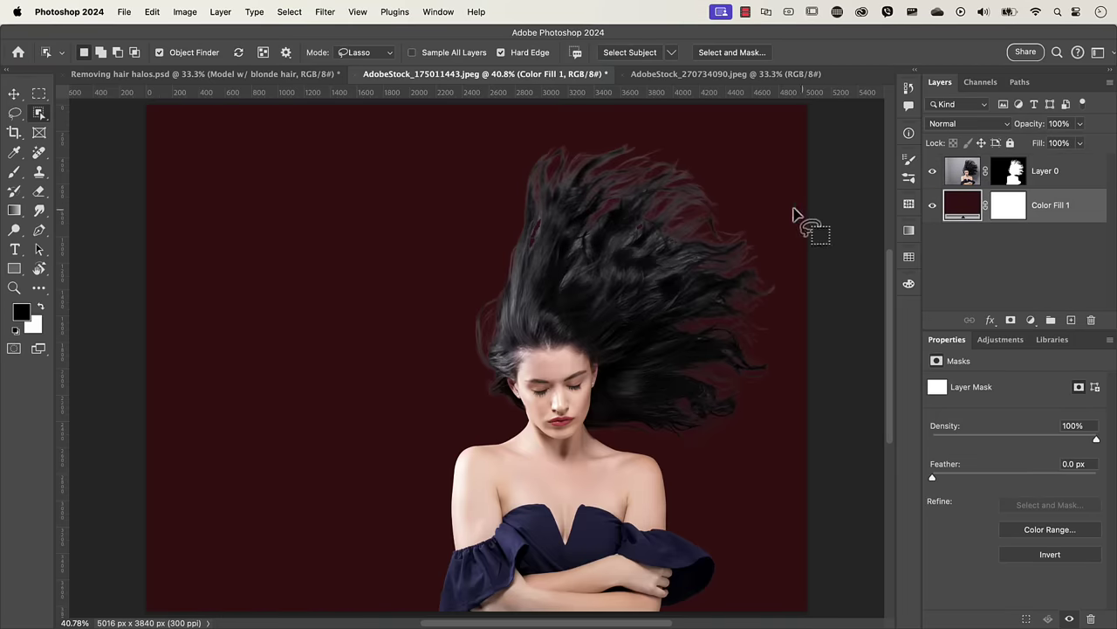
pyautogui.scroll(4, 592, 199)
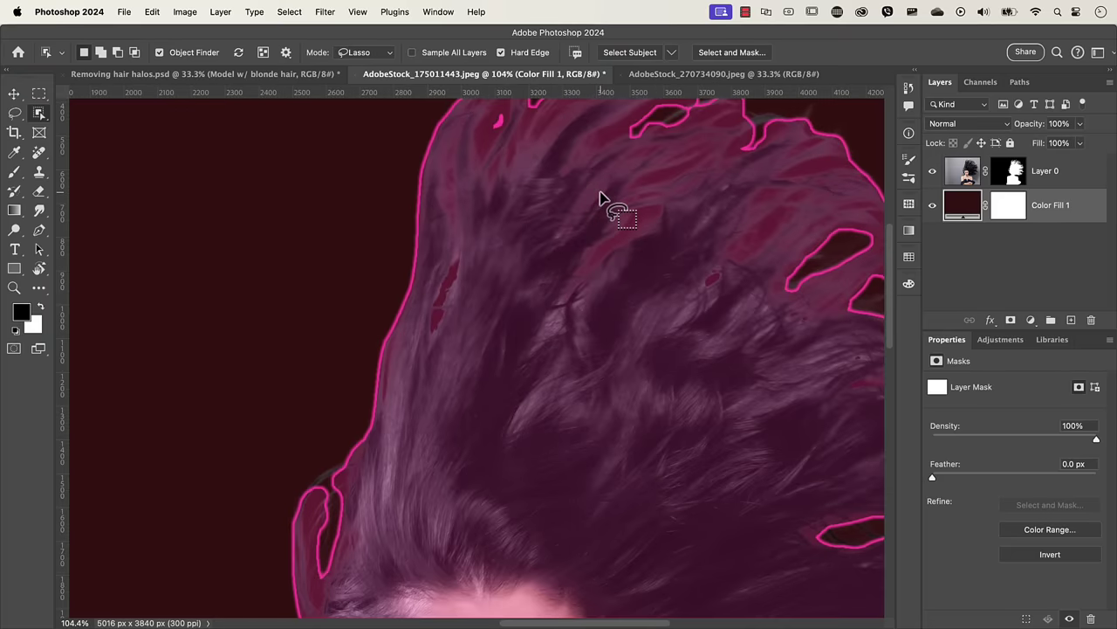
pyautogui.press('v')
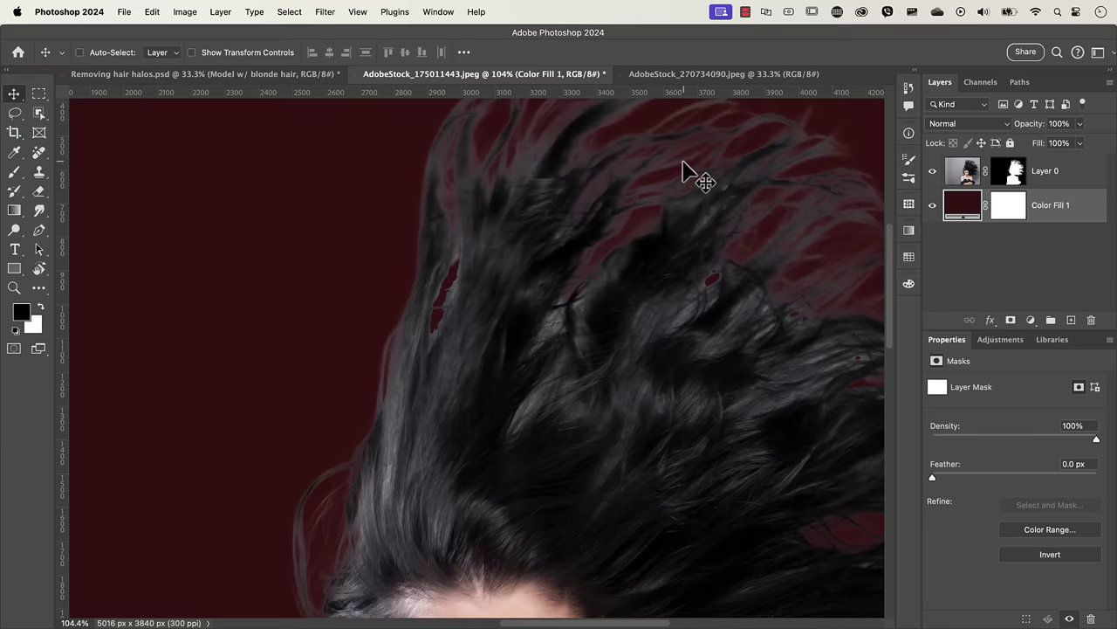
pyautogui.press('super+0')
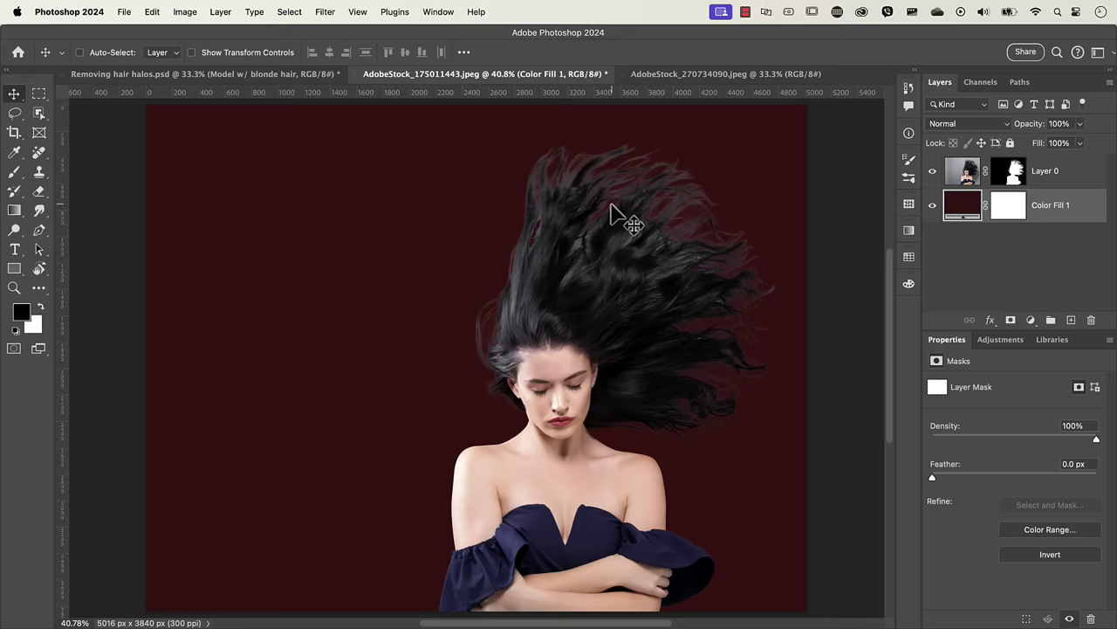
pyautogui.click(1052, 179)
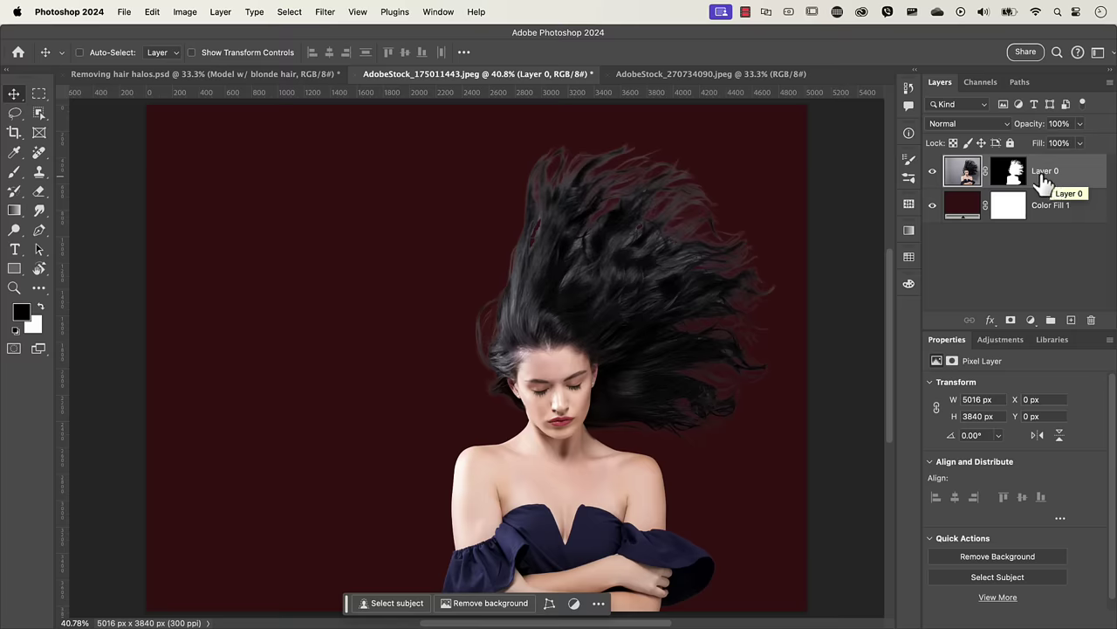
# Rename Layer 0 to 'Model' and set its blend mode to Multiply
pyautogui.doubleClick(1045, 172)
pyautogui.write('Model')
pyautogui.press('Return')
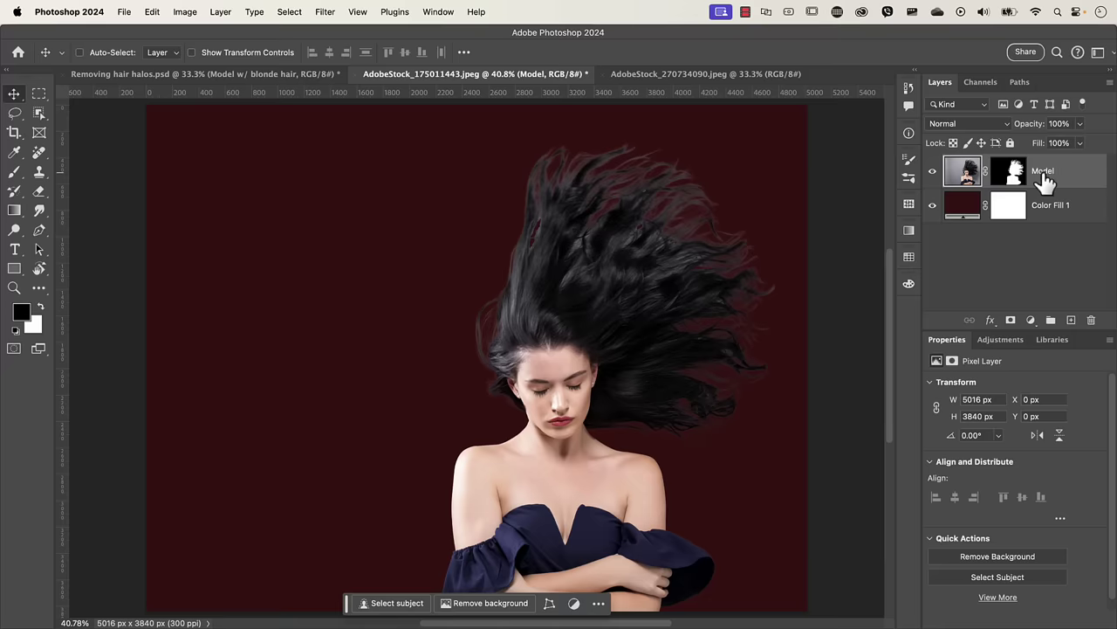
pyautogui.click(967, 127)
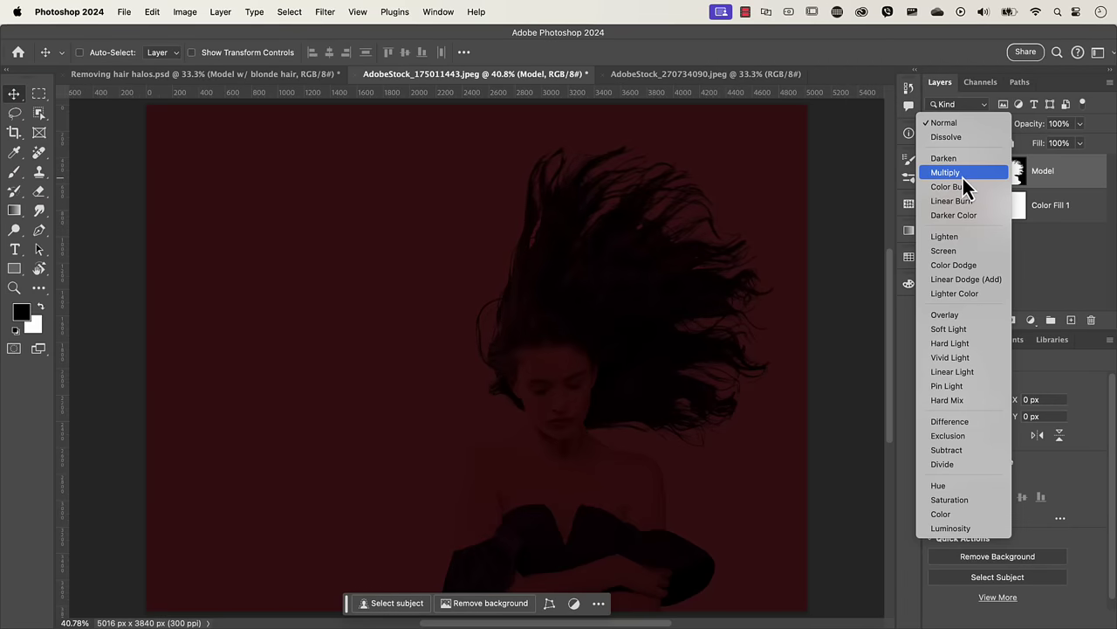
pyautogui.click(962, 175)
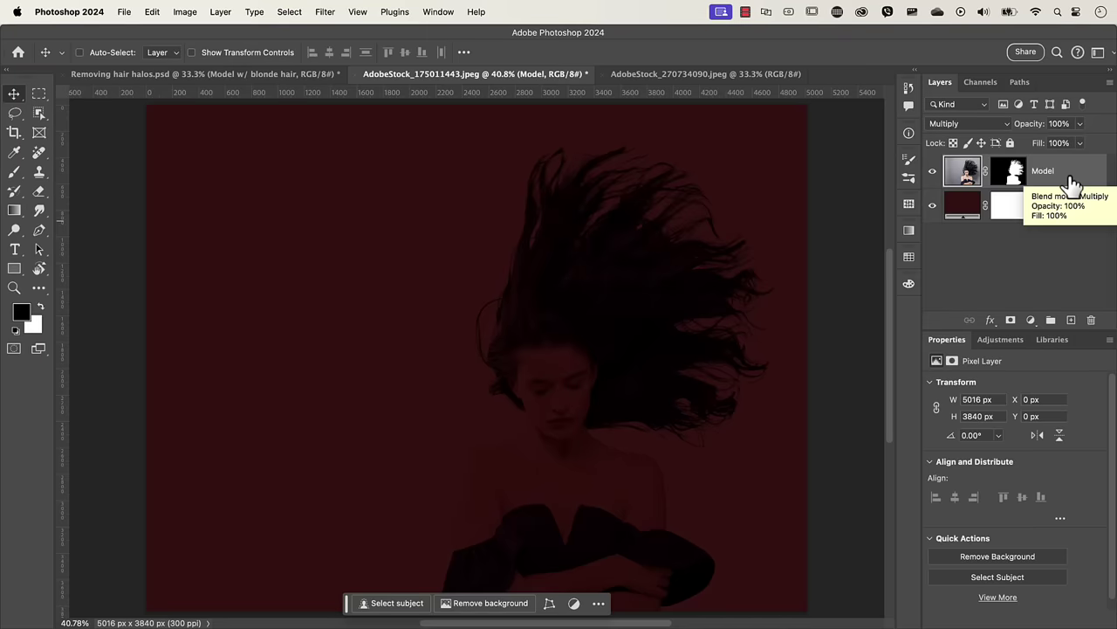
# Duplicate Model, set the copy to Normal blending, and put it into Group 1
pyautogui.press('super+j')
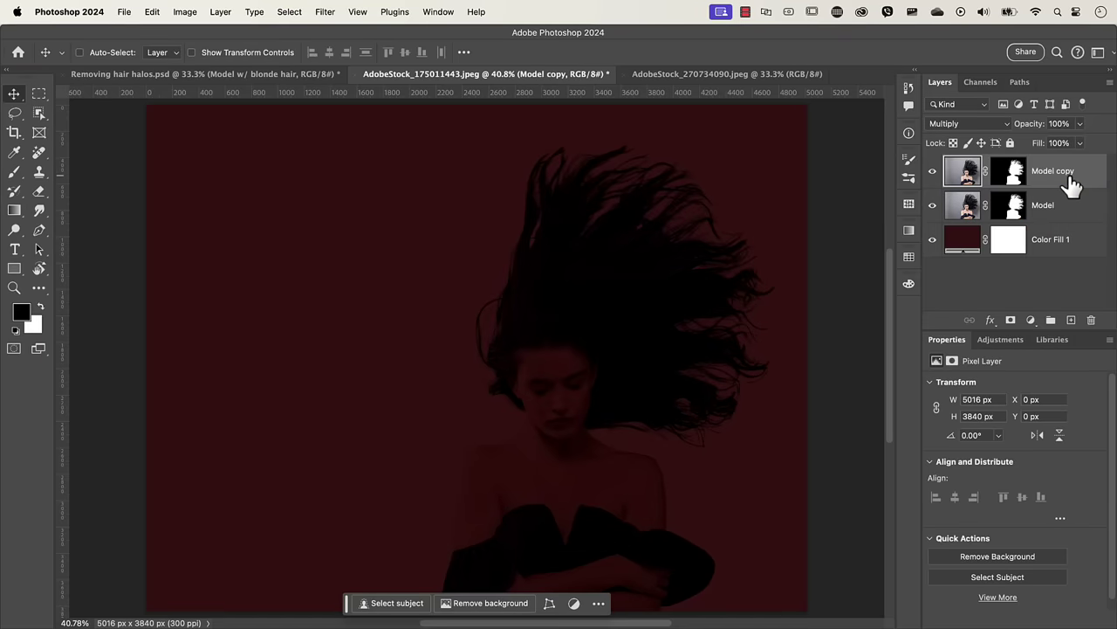
pyautogui.click(971, 124)
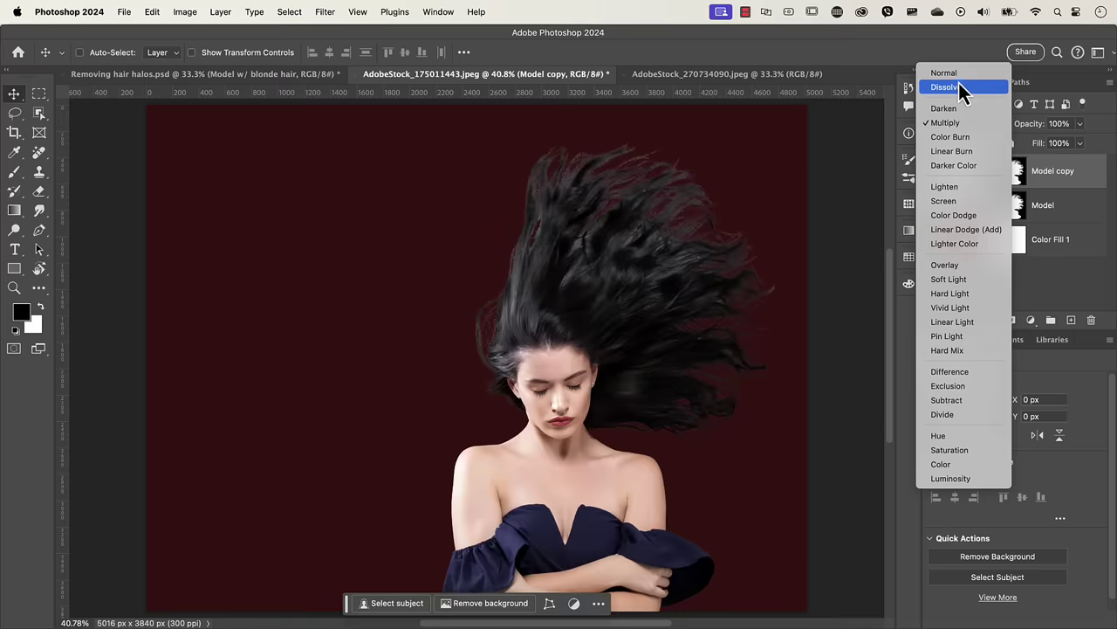
pyautogui.click(960, 75)
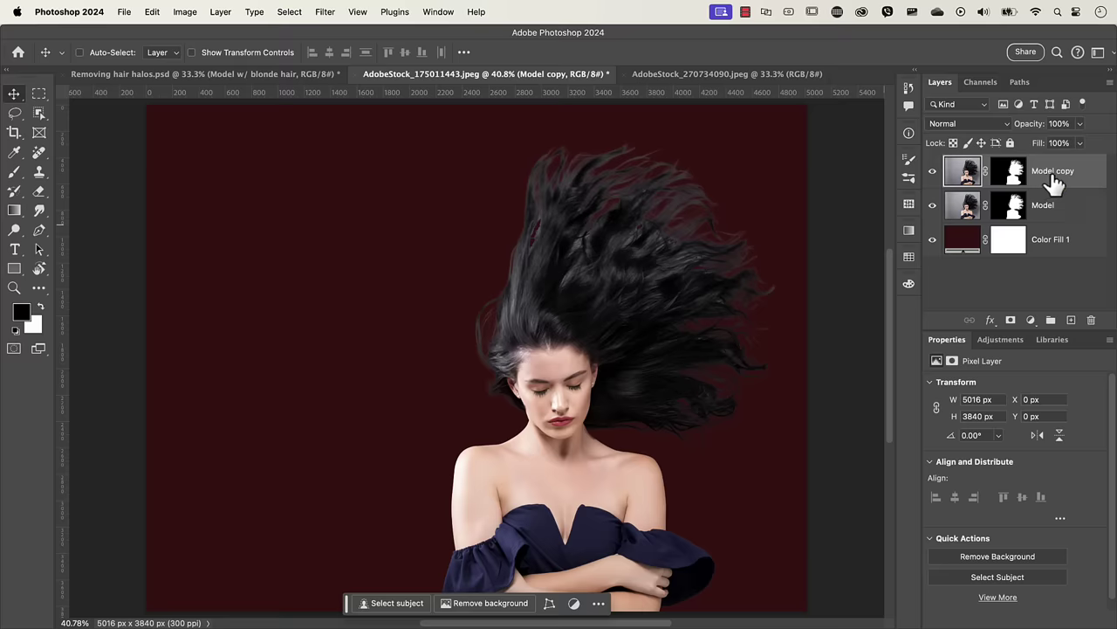
pyautogui.press('super+g')
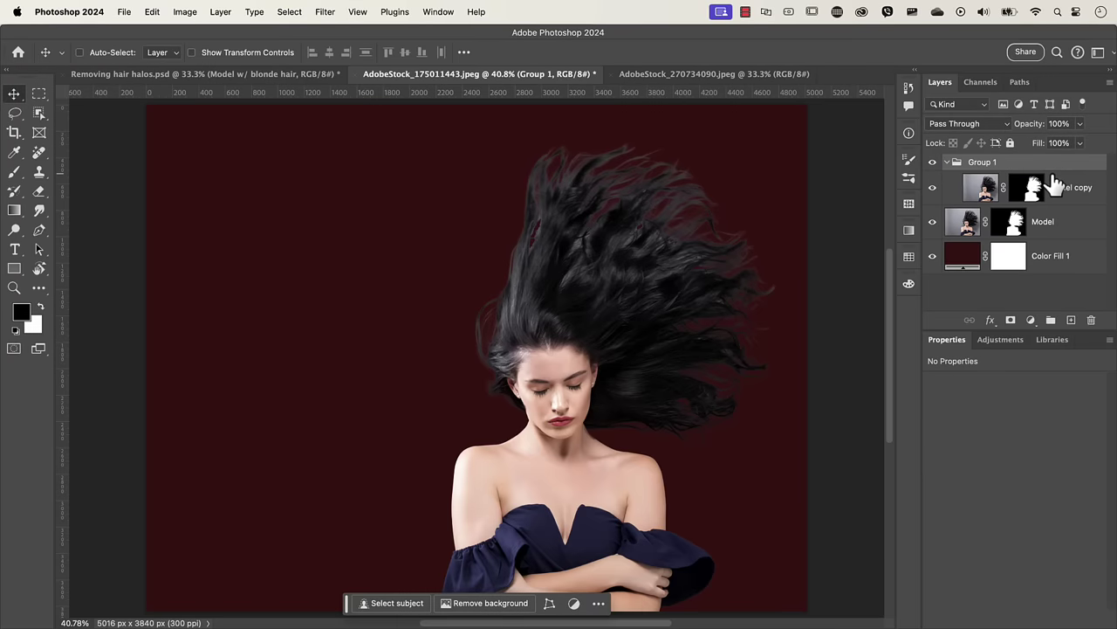
pyautogui.doubleClick(983, 161)
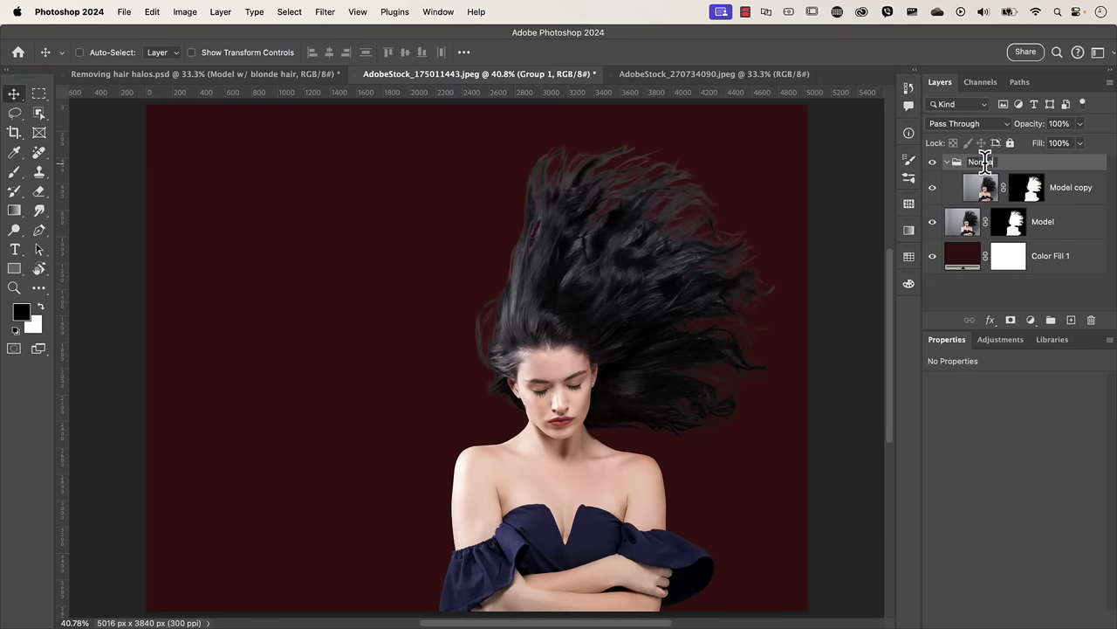
# Name the group 'Normal blend mode' and add a layer mask to it
pyautogui.write('Normal blend mode')
pyautogui.press('Return')
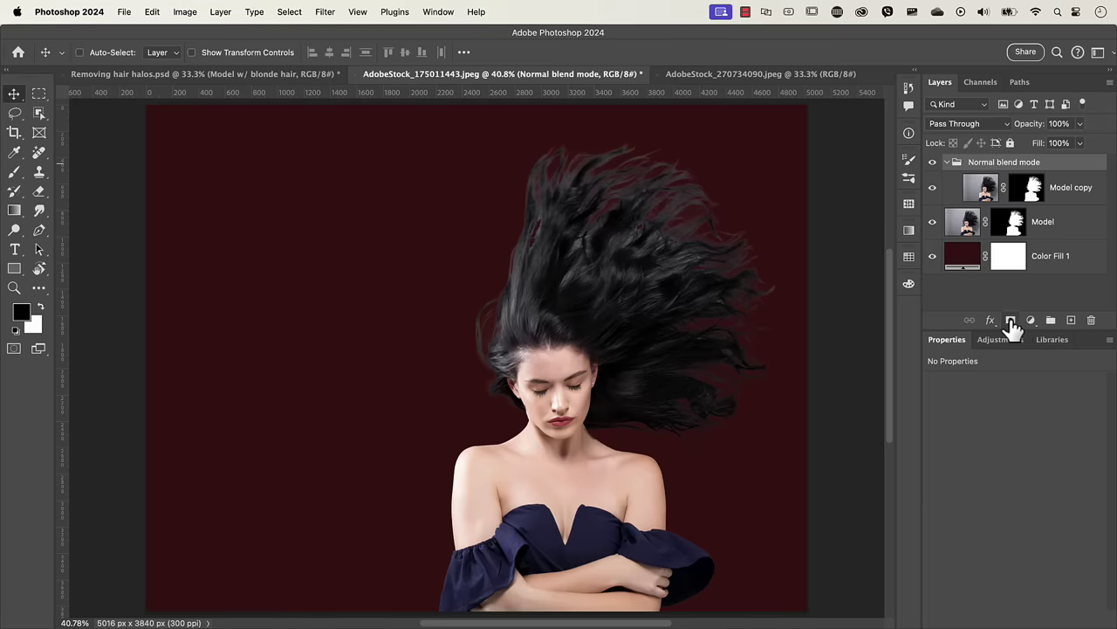
pyautogui.click(1010, 321)
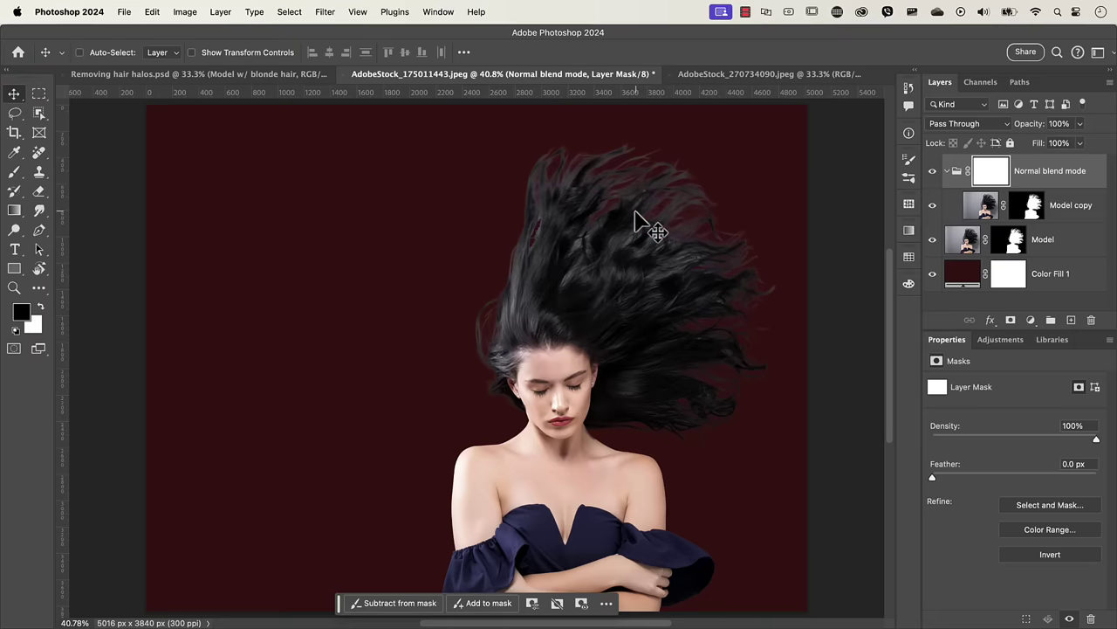
# Set up a soft Brush at 15% flow, 375 px size and 0% hardness
pyautogui.press('b')
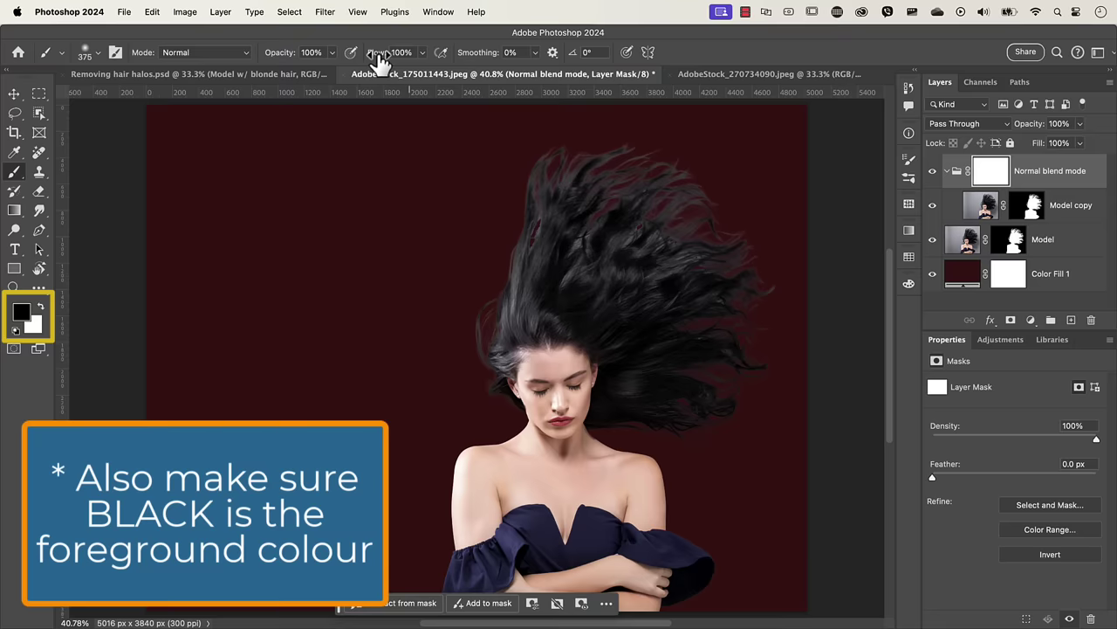
pyautogui.moveTo(375, 54); pyautogui.dragTo(322, 62)
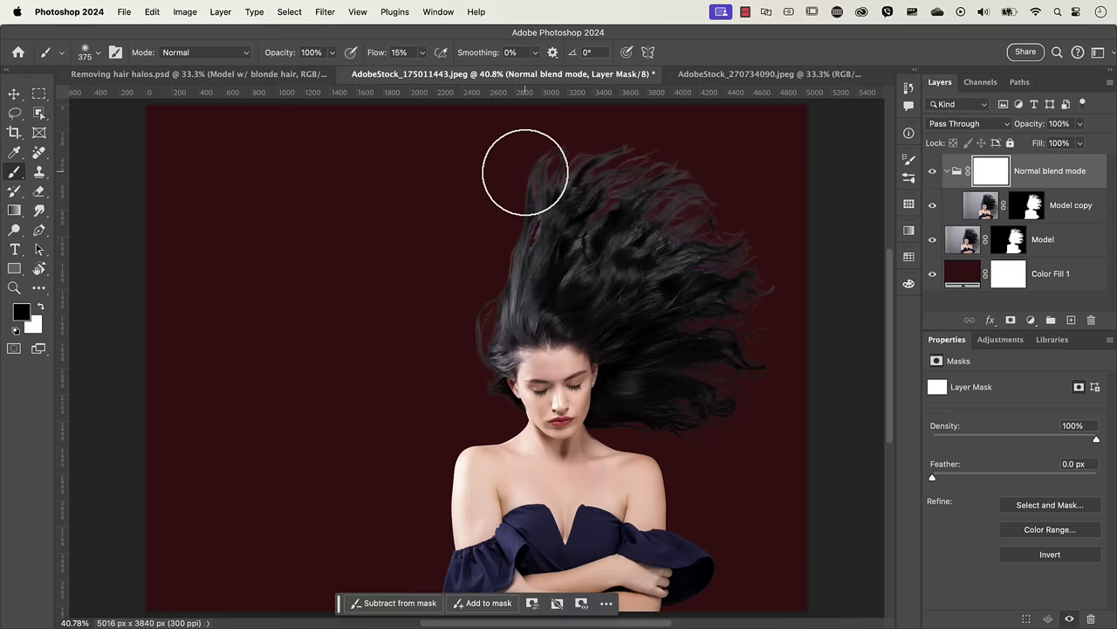
pyautogui.rightClick(474, 181)
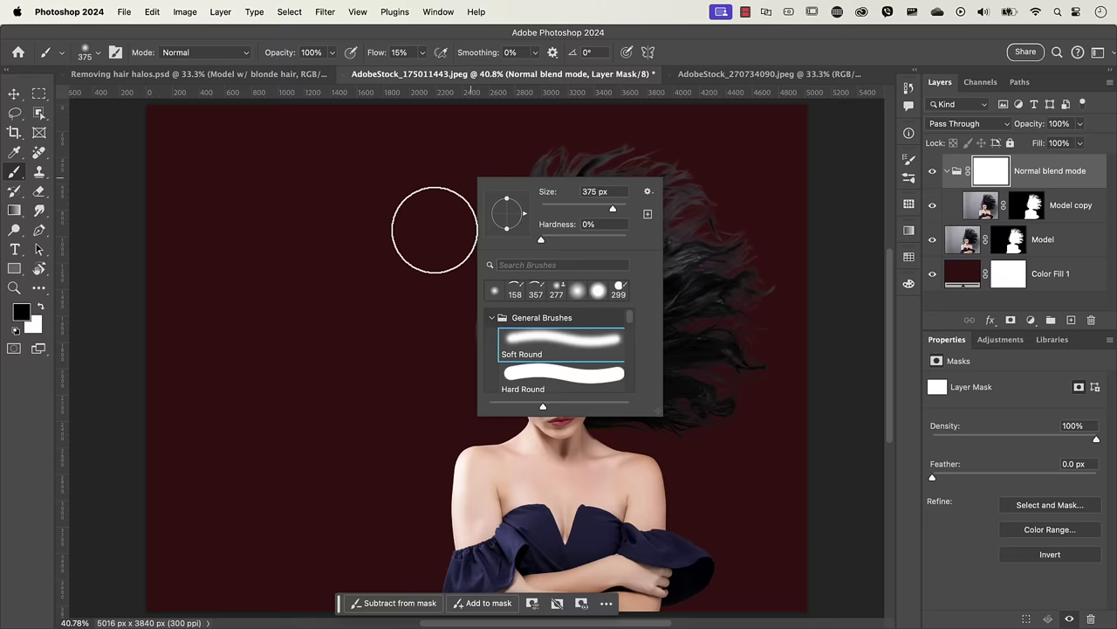
pyautogui.moveTo(543, 241); pyautogui.dragTo(529, 243)
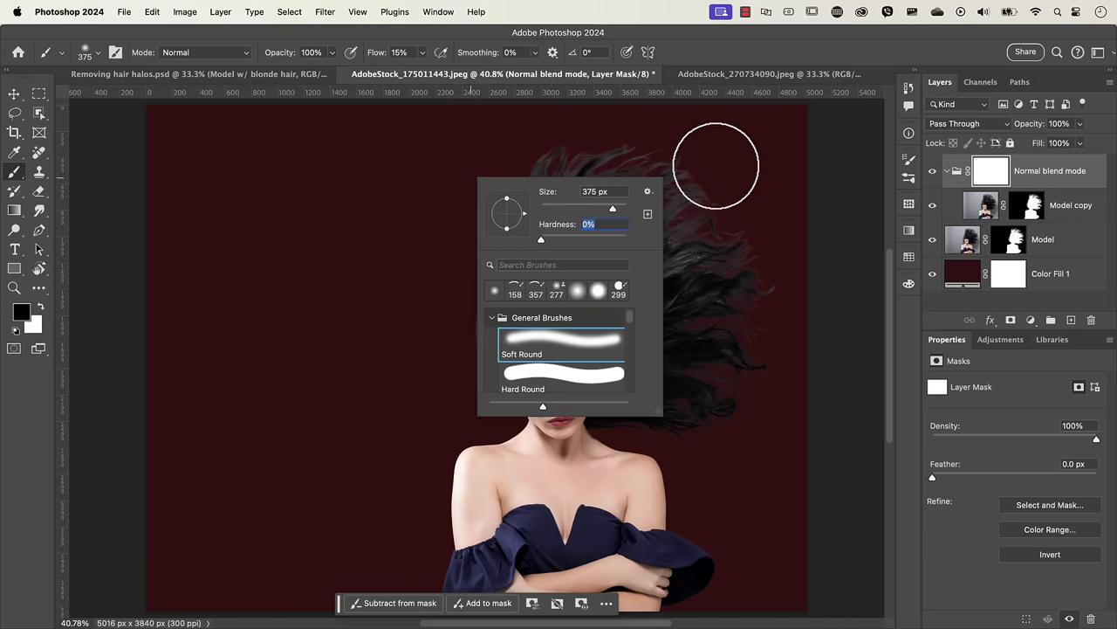
pyautogui.press('Return')
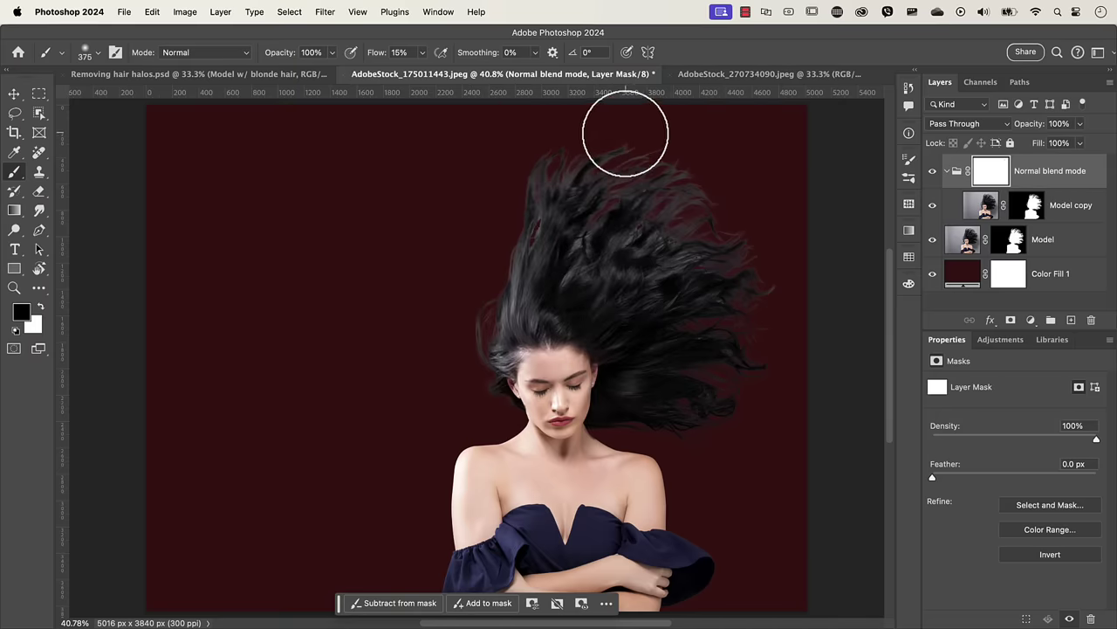
# Paint the group mask black at 15% then 5% flow over the hair top, restoring with white near the parting
pyautogui.moveTo(618, 135)
pyautogui.mouseDown()
pyautogui.moveTo(587, 159)
pyautogui.moveTo(644, 148)
pyautogui.moveTo(628, 165)
pyautogui.moveTo(679, 151)
pyautogui.moveTo(674, 173)
pyautogui.moveTo(703, 172)
pyautogui.moveTo(690, 180)
pyautogui.moveTo(732, 206)
pyautogui.moveTo(727, 227)
pyautogui.moveTo(748, 235)
pyautogui.moveTo(720, 274)
pyautogui.moveTo(775, 298)
pyautogui.moveTo(747, 319)
pyautogui.moveTo(766, 392)
pyautogui.moveTo(722, 374)
pyautogui.moveTo(715, 317)
pyautogui.moveTo(761, 309)
pyautogui.moveTo(521, 309)
pyautogui.moveTo(500, 198)
pyautogui.moveTo(509, 226)
pyautogui.moveTo(472, 320)
pyautogui.moveTo(473, 358)
pyautogui.moveTo(481, 370)
pyautogui.moveTo(522, 177)
pyautogui.moveTo(510, 192)
pyautogui.moveTo(560, 144)
pyautogui.moveTo(567, 169)
pyautogui.moveTo(640, 163)
pyautogui.moveTo(607, 189)
pyautogui.moveTo(540, 200)
pyautogui.moveTo(619, 184)
pyautogui.moveTo(666, 189)
pyautogui.moveTo(708, 229)
pyautogui.moveTo(691, 227)
pyautogui.moveTo(675, 249)
pyautogui.moveTo(622, 232)
pyautogui.moveTo(591, 242)
pyautogui.moveTo(573, 264)
pyautogui.moveTo(633, 267)
pyautogui.moveTo(641, 257)
pyautogui.moveTo(670, 287)
pyautogui.mouseUp()
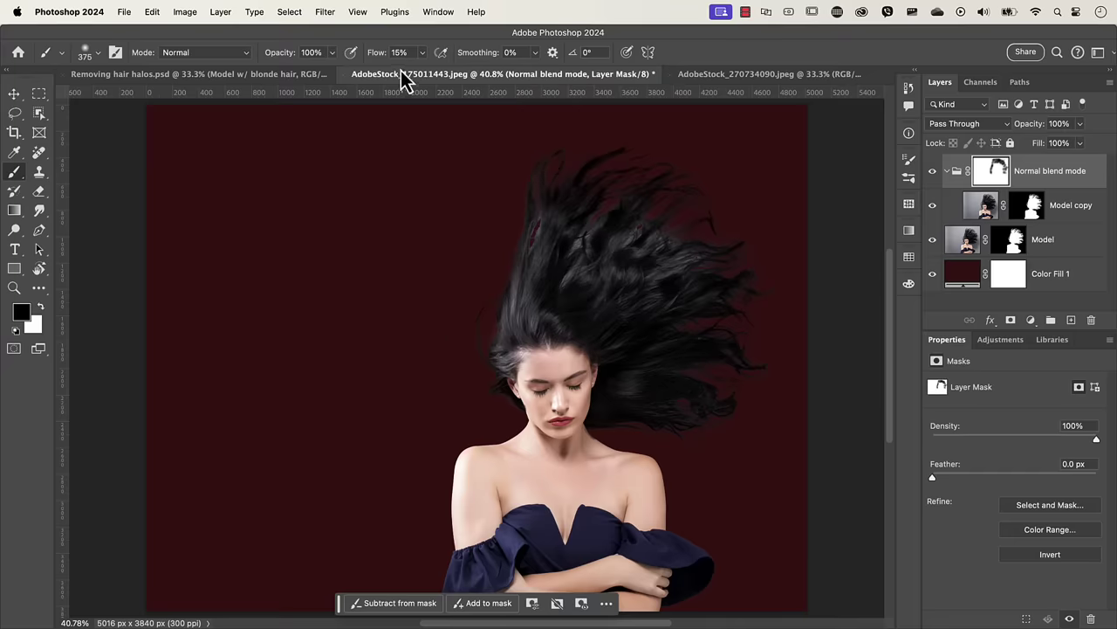
pyautogui.moveTo(382, 54); pyautogui.dragTo(367, 63)
pyautogui.moveTo(624, 234)
pyautogui.mouseDown()
pyautogui.moveTo(619, 245)
pyautogui.moveTo(643, 232)
pyautogui.moveTo(636, 250)
pyautogui.moveTo(675, 265)
pyautogui.moveTo(689, 252)
pyautogui.moveTo(640, 274)
pyautogui.moveTo(575, 280)
pyautogui.moveTo(579, 250)
pyautogui.moveTo(515, 318)
pyautogui.moveTo(521, 283)
pyautogui.mouseUp()
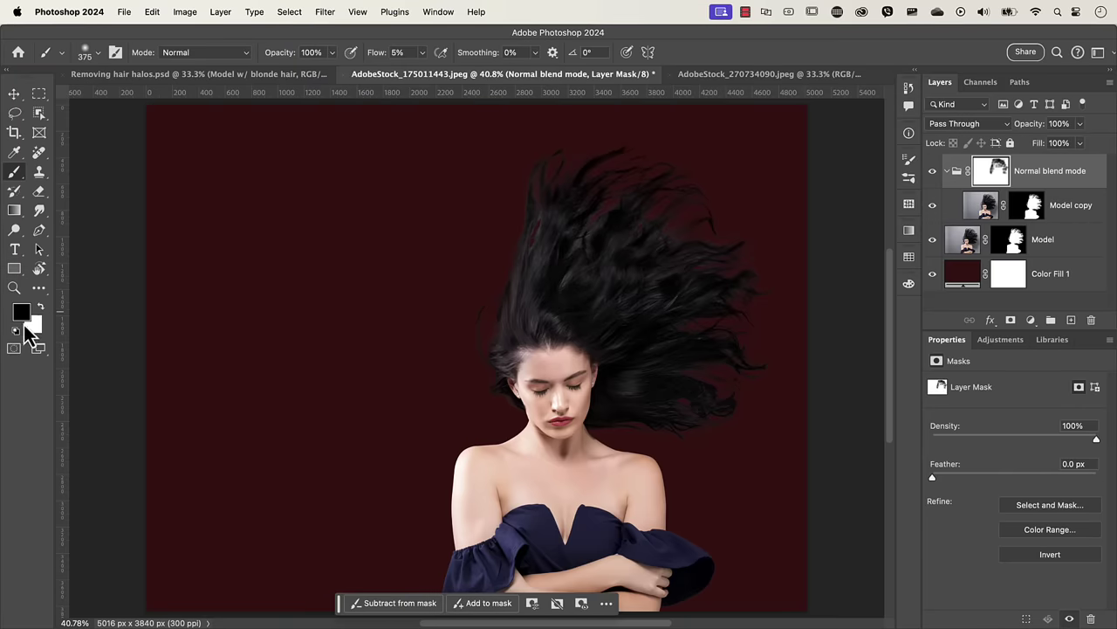
pyautogui.click(40, 307)
pyautogui.moveTo(508, 310)
pyautogui.mouseDown()
pyautogui.moveTo(512, 282)
pyautogui.moveTo(501, 319)
pyautogui.moveTo(518, 281)
pyautogui.moveTo(509, 312)
pyautogui.moveTo(581, 295)
pyautogui.mouseUp()
pyautogui.press('x')
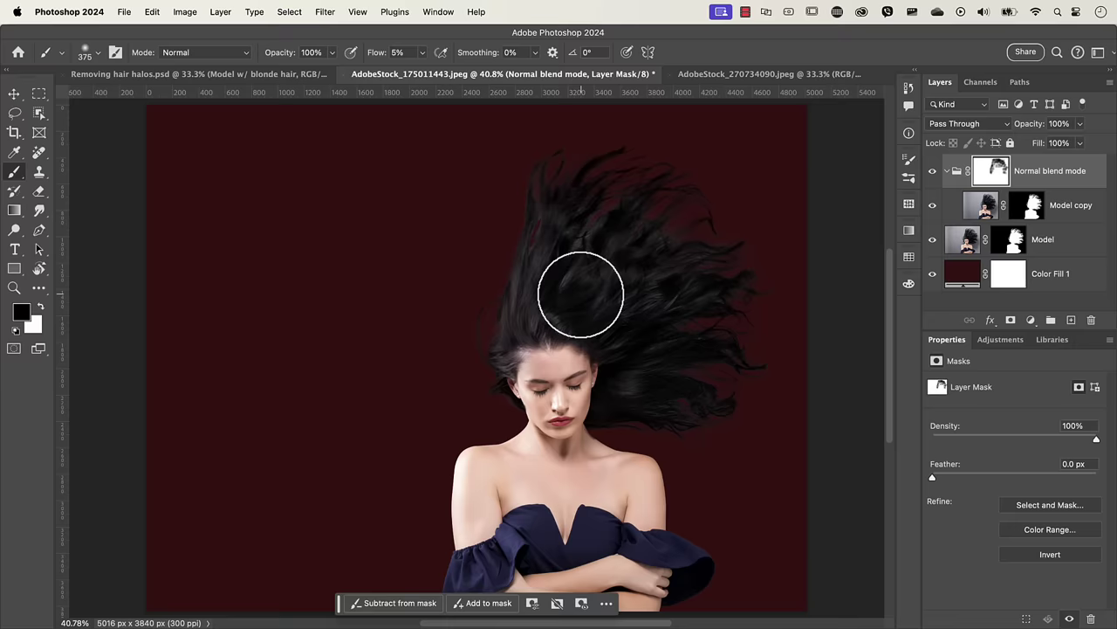
pyautogui.moveTo(581, 294); pyautogui.dragTo(602, 273)
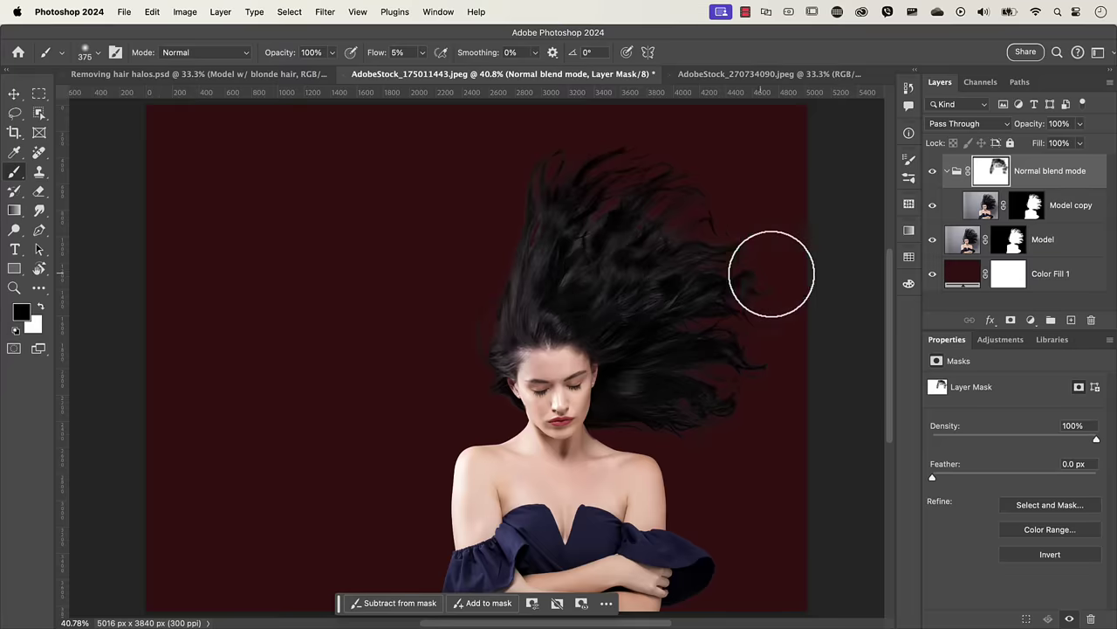
# Preview green and teal colours for Color Fill 1, then cancel to keep dark red
pyautogui.doubleClick(964, 277)
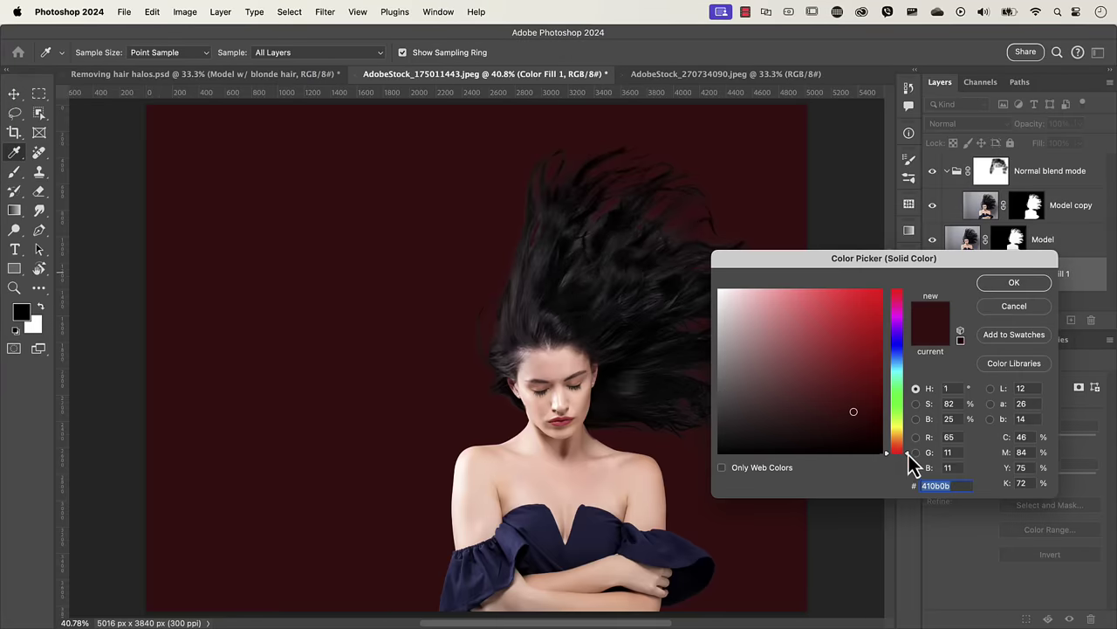
pyautogui.moveTo(908, 454); pyautogui.dragTo(911, 406)
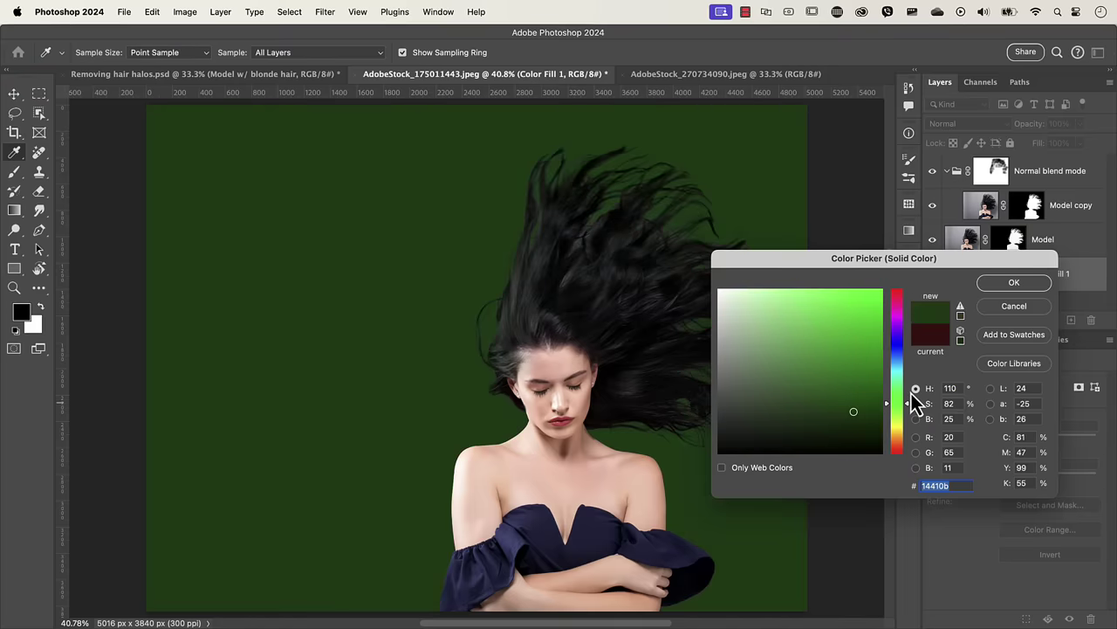
pyautogui.moveTo(882, 263); pyautogui.dragTo(275, 180)
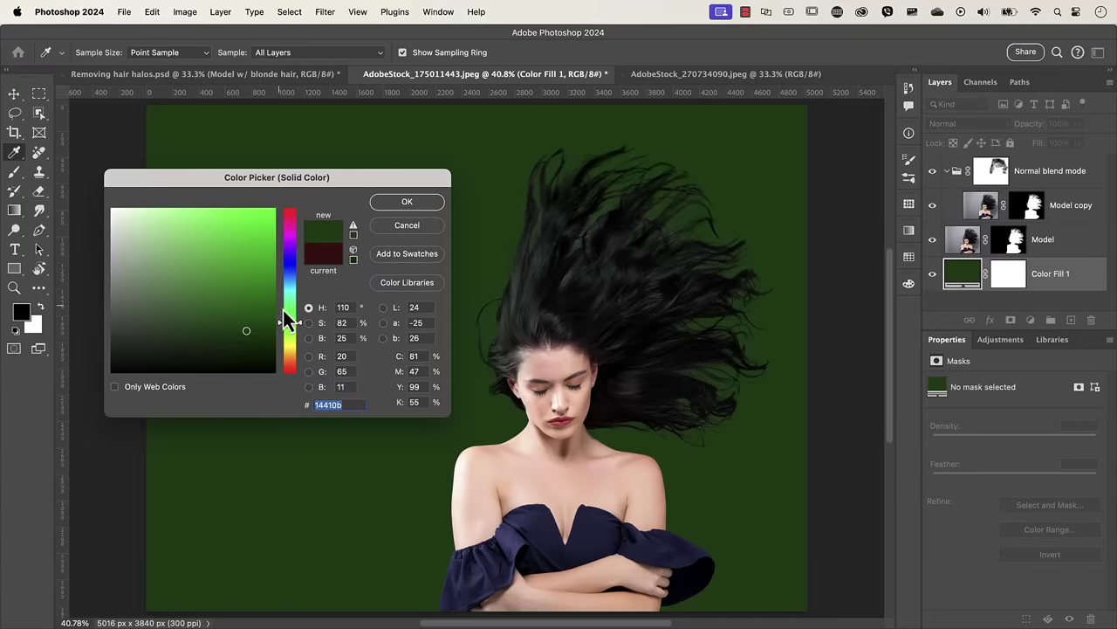
pyautogui.moveTo(300, 325); pyautogui.dragTo(306, 268)
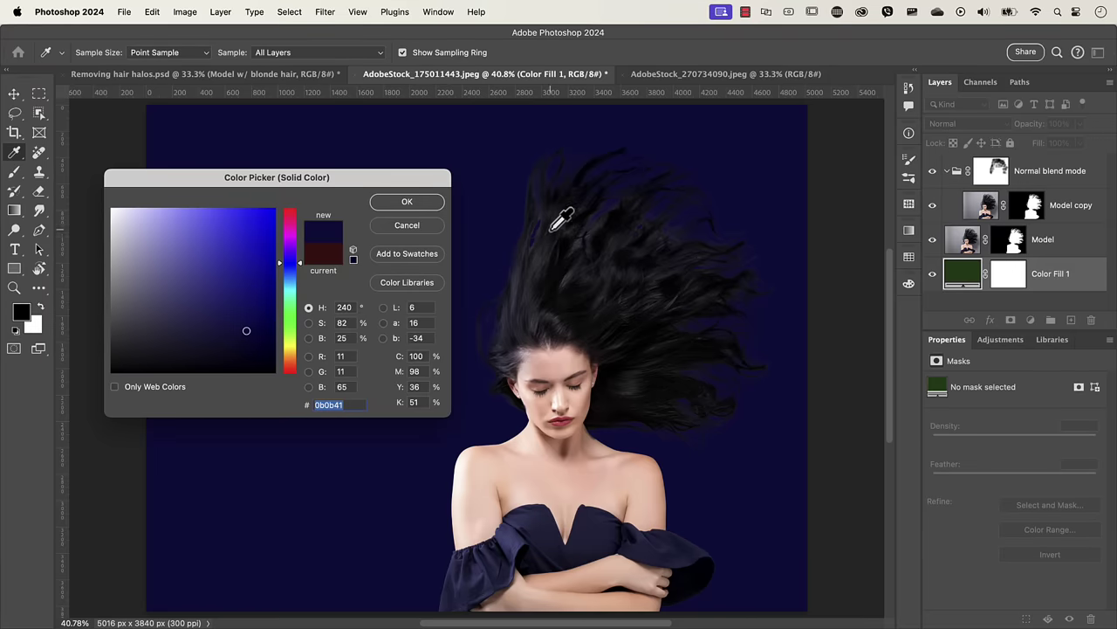
pyautogui.click(407, 226)
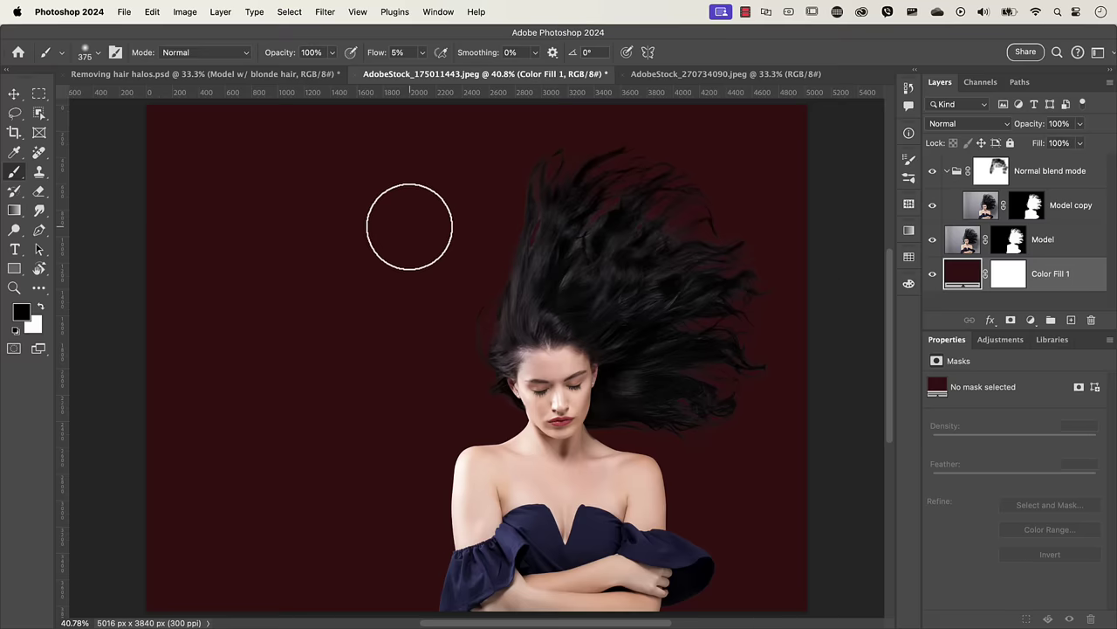
# Add an empty Layer 1 and change Color Fill 1 to deep purple #410b3f
pyautogui.press('super+alt+shift+n')
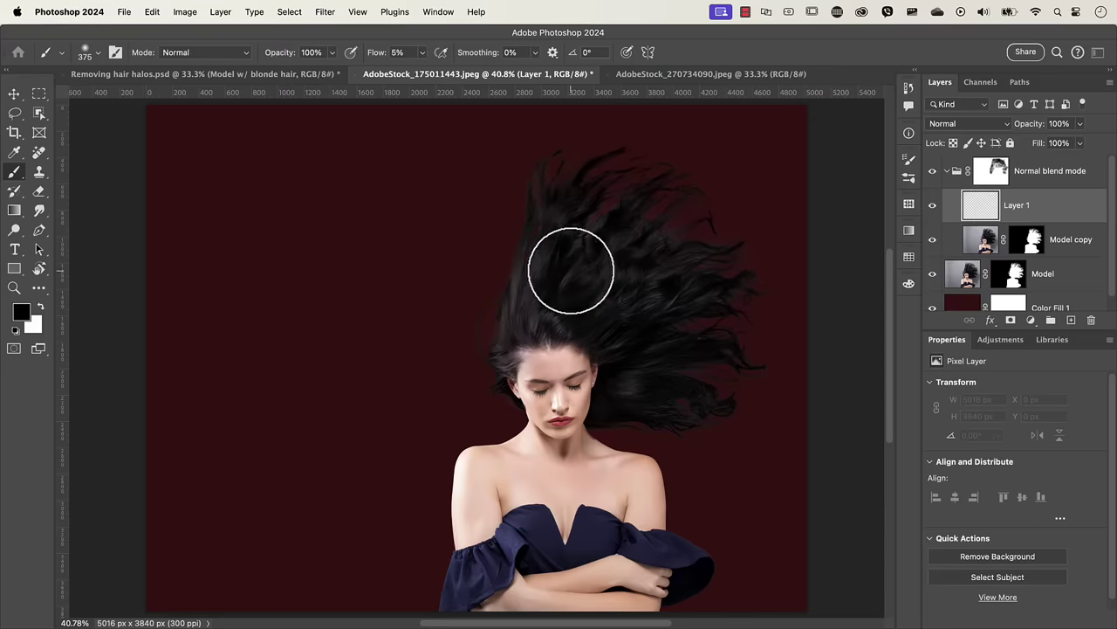
pyautogui.moveTo(568, 275); pyautogui.dragTo(571, 244)
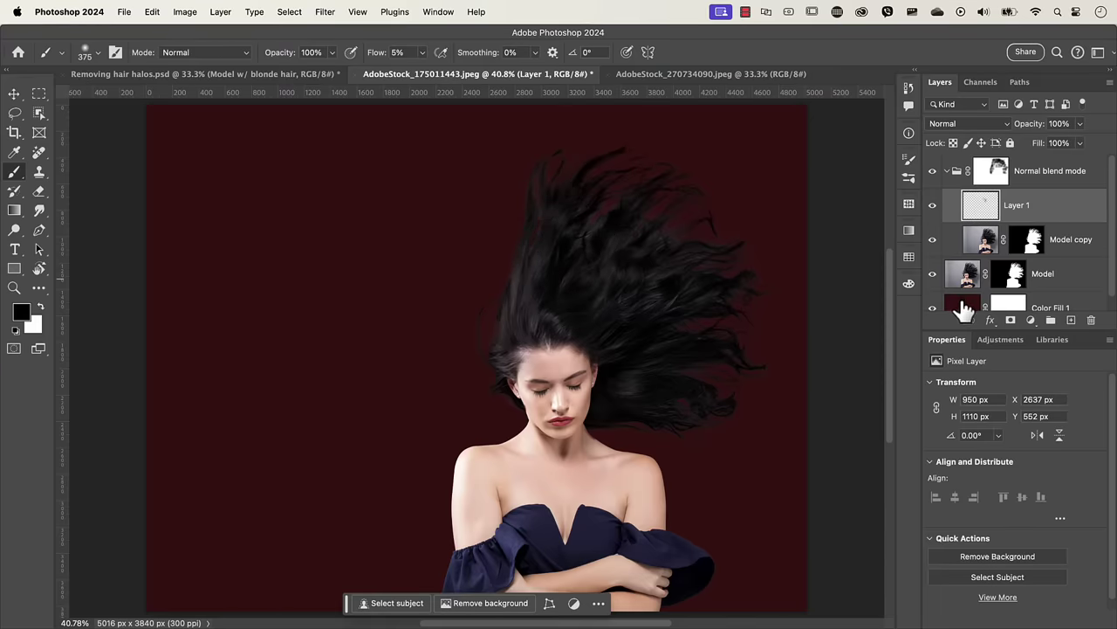
pyautogui.doubleClick(965, 308)
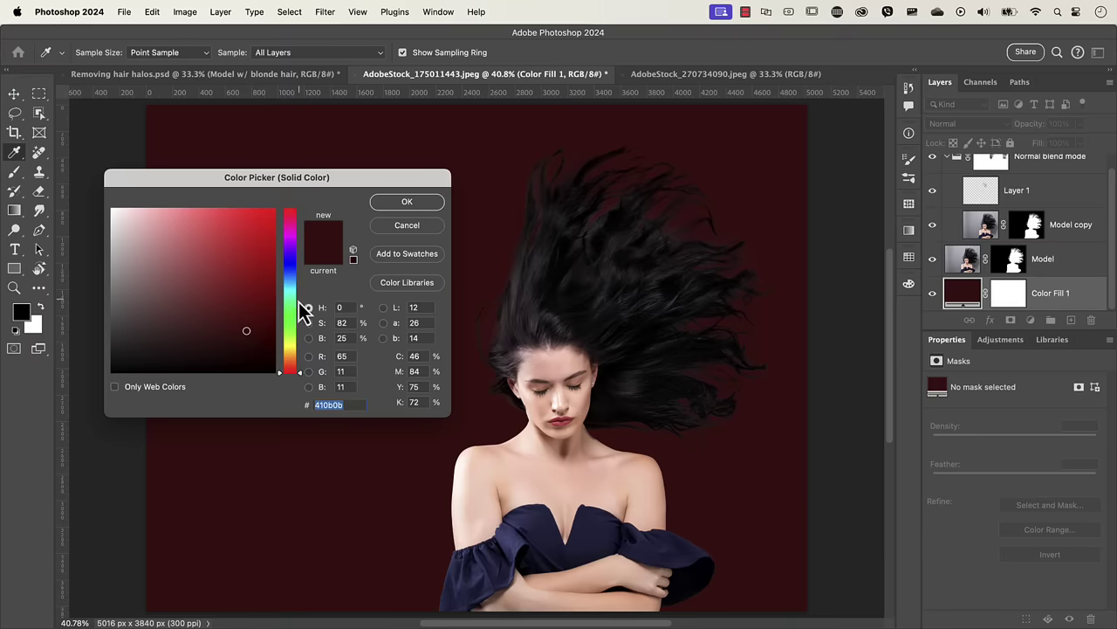
pyautogui.moveTo(297, 302); pyautogui.dragTo(298, 247)
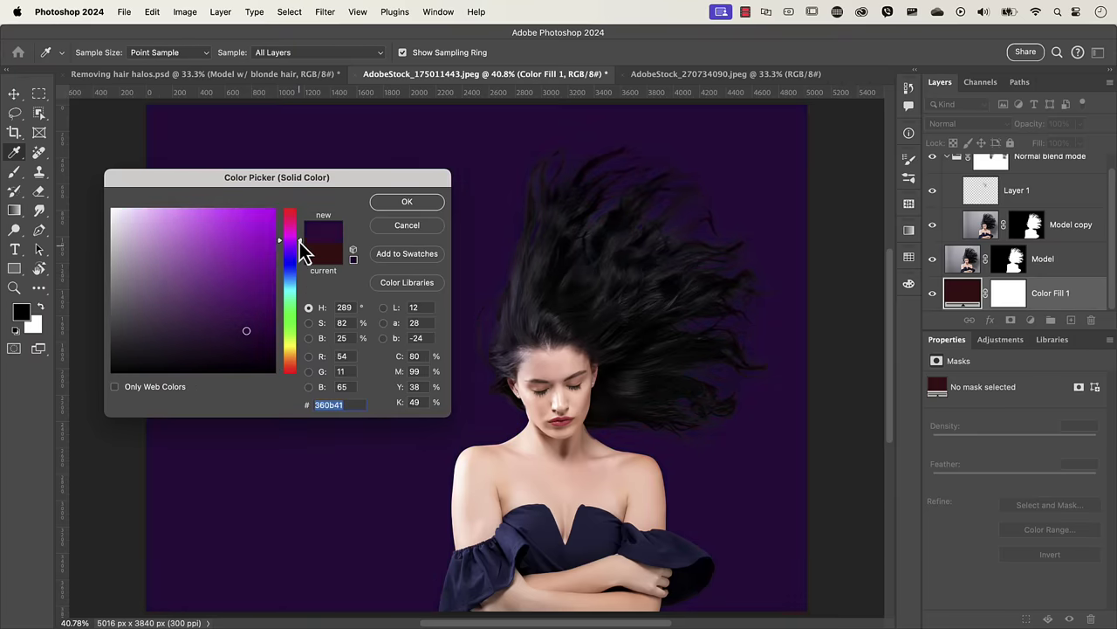
pyautogui.moveTo(302, 242); pyautogui.dragTo(301, 234)
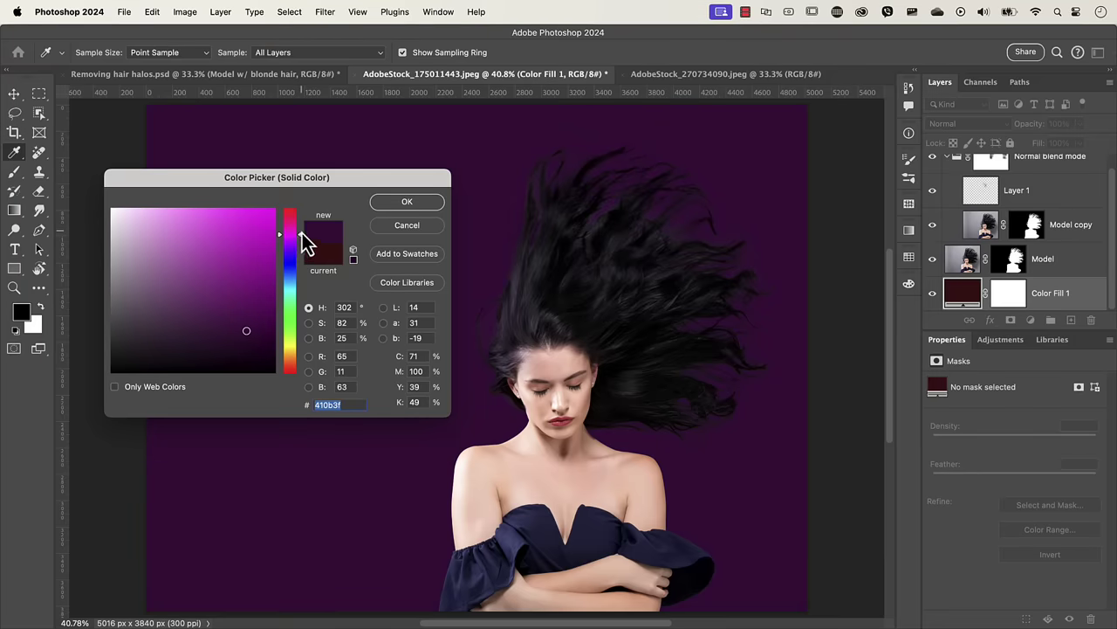
pyautogui.click(400, 204)
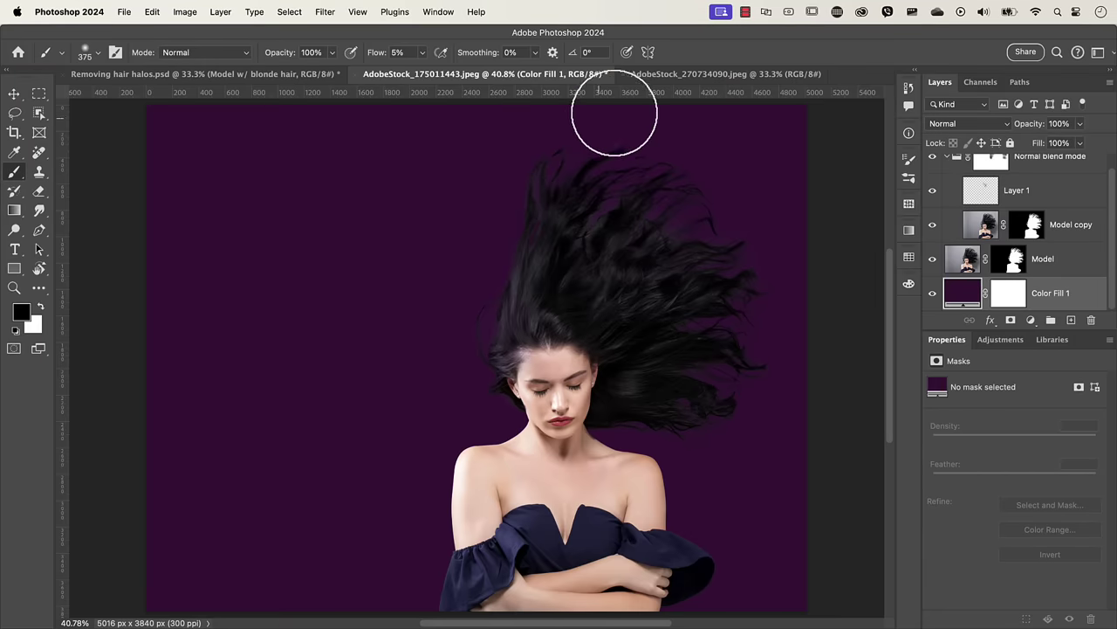
# In the AdobeStock_270734090 photo, select the man with Object Selection and mask him out
pyautogui.click(677, 76)
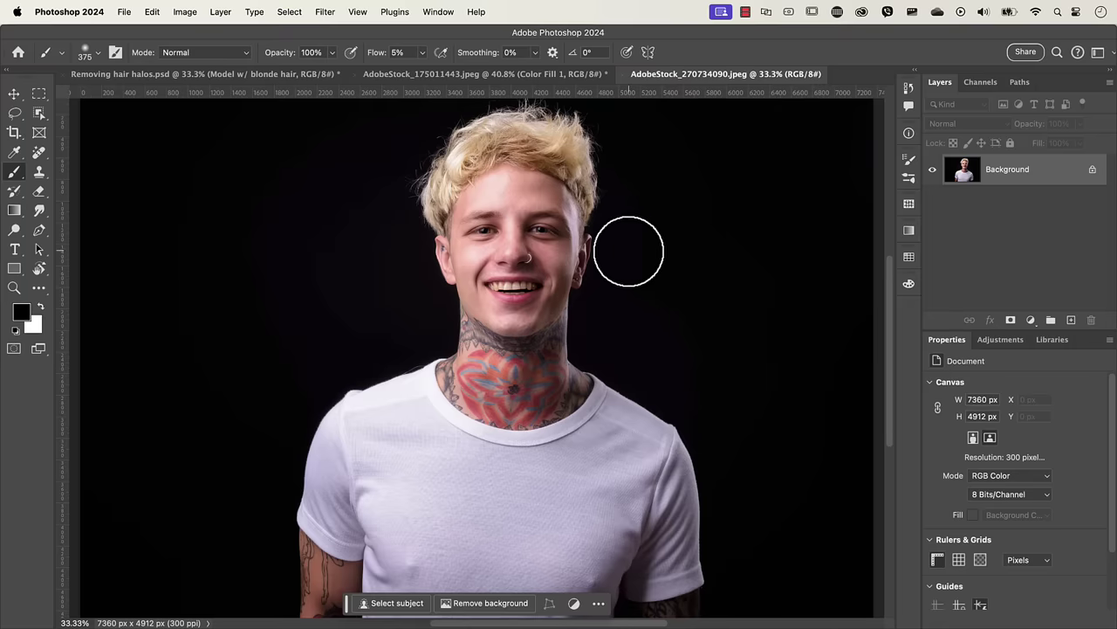
pyautogui.click(38, 113)
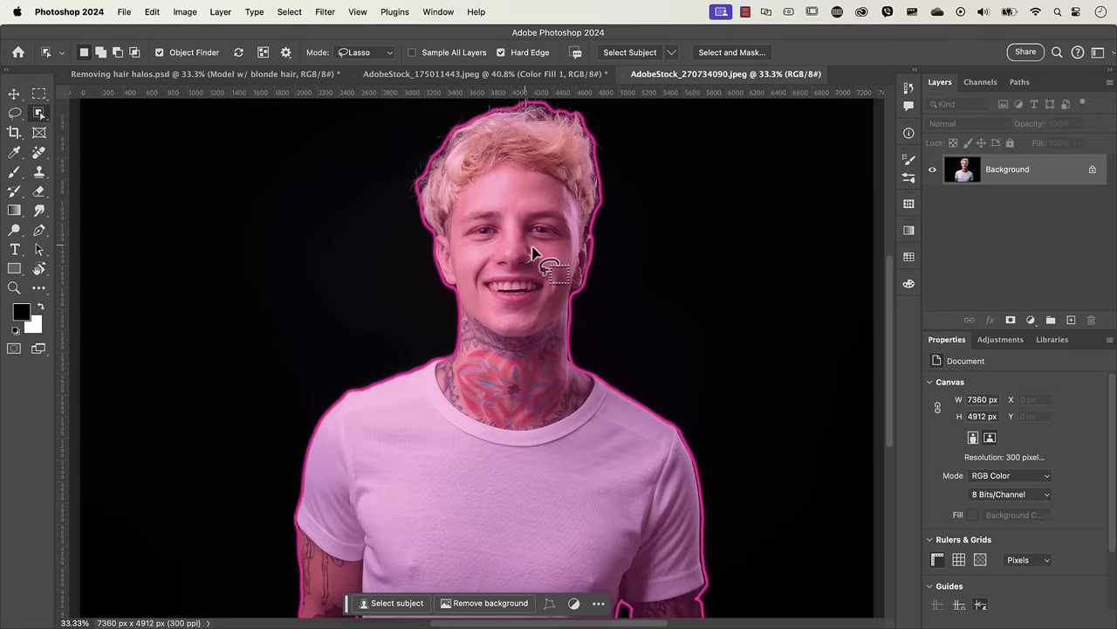
pyautogui.click(592, 258)
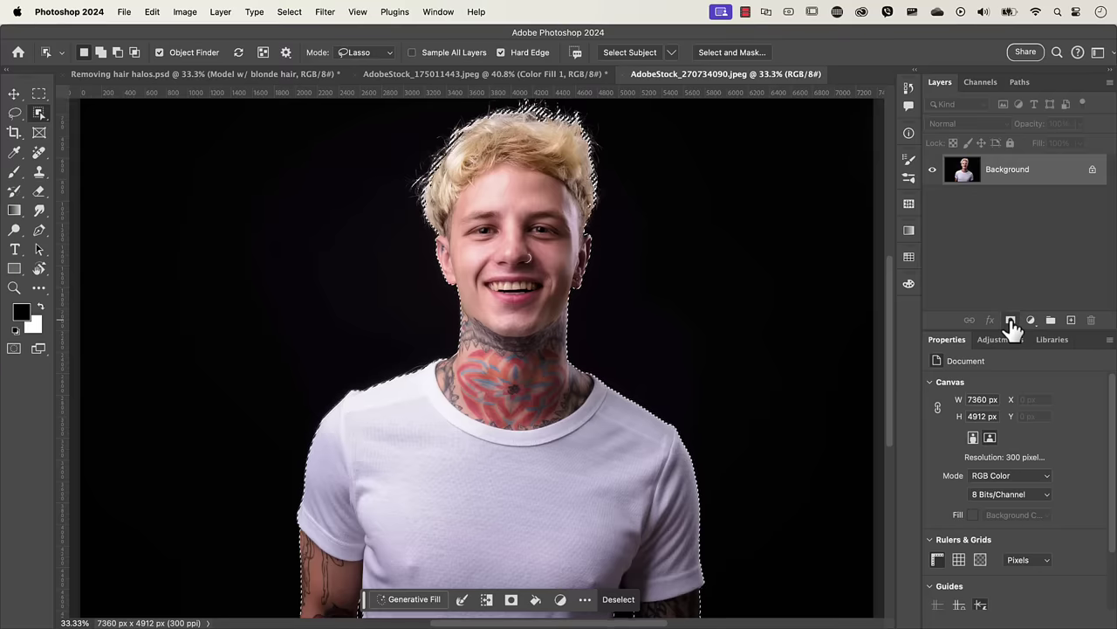
pyautogui.click(1011, 321)
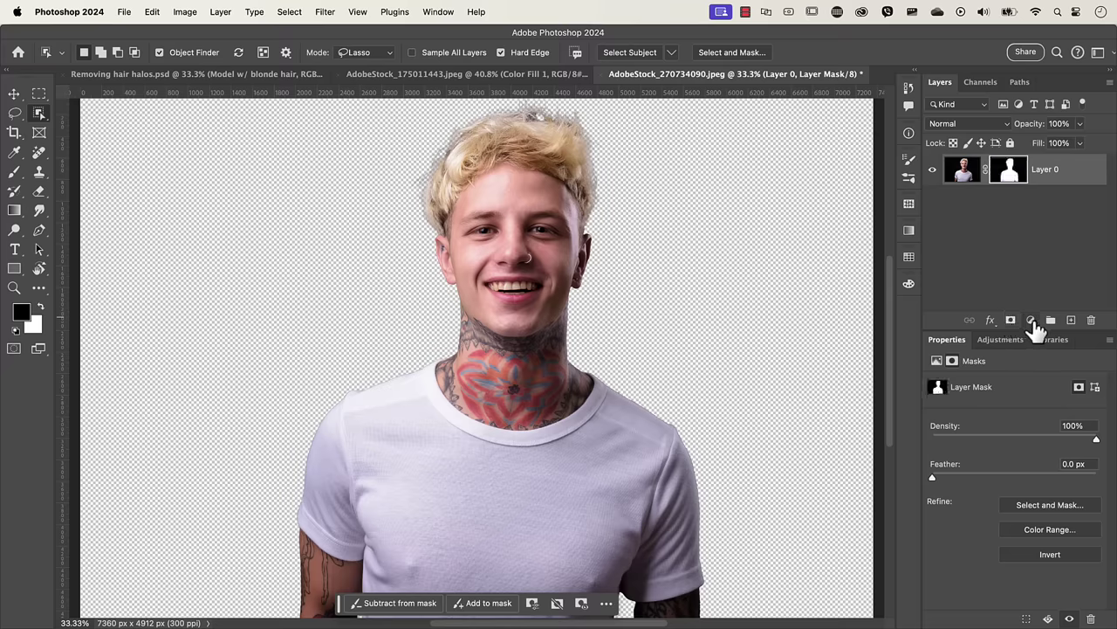
# Add a Solid Color fill layer in pale pink #e4a2e0
pyautogui.click(1031, 320)
pyautogui.click(1041, 337)
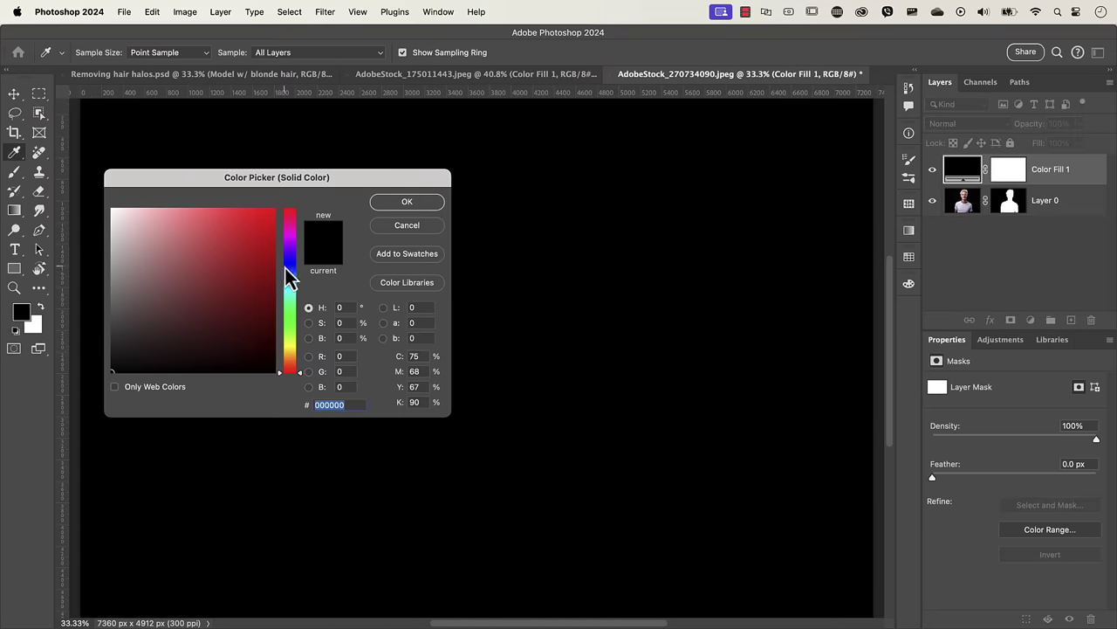
pyautogui.moveTo(290, 274); pyautogui.dragTo(294, 234)
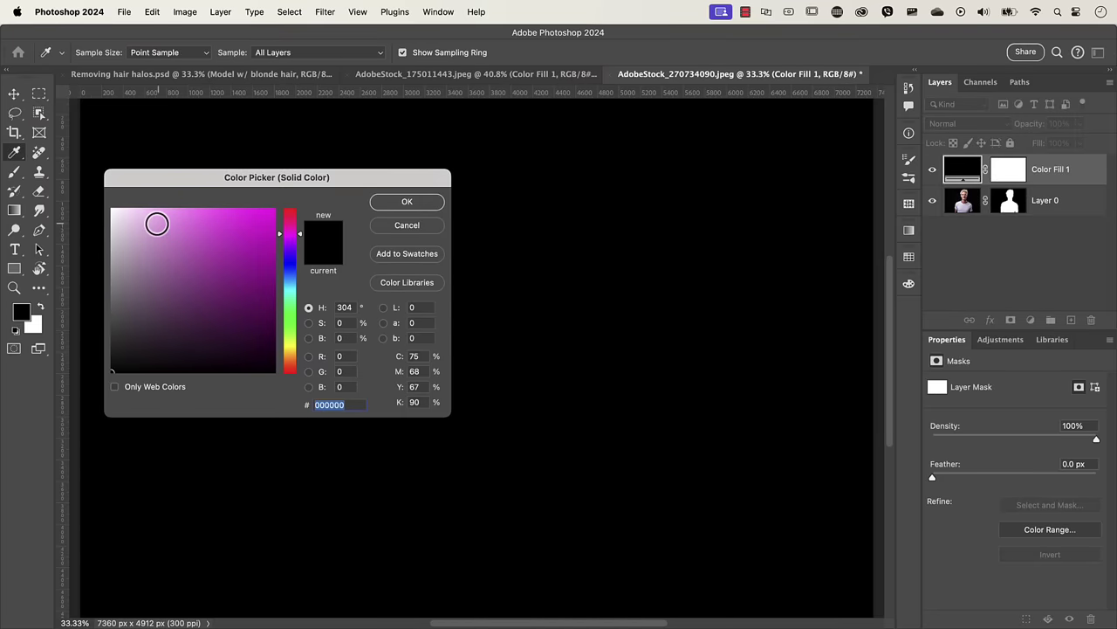
pyautogui.click(158, 225)
pyautogui.click(407, 202)
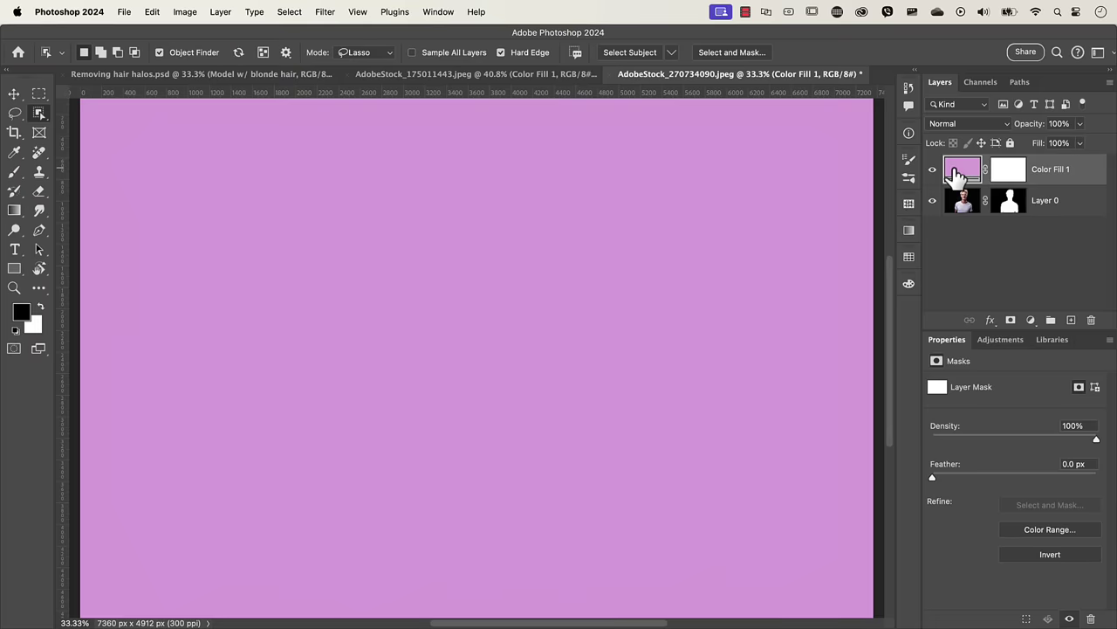
# Move Color Fill 1 below the man's layer and rename Layer 0 to 'Model'
pyautogui.moveTo(963, 170); pyautogui.dragTo(960, 225)
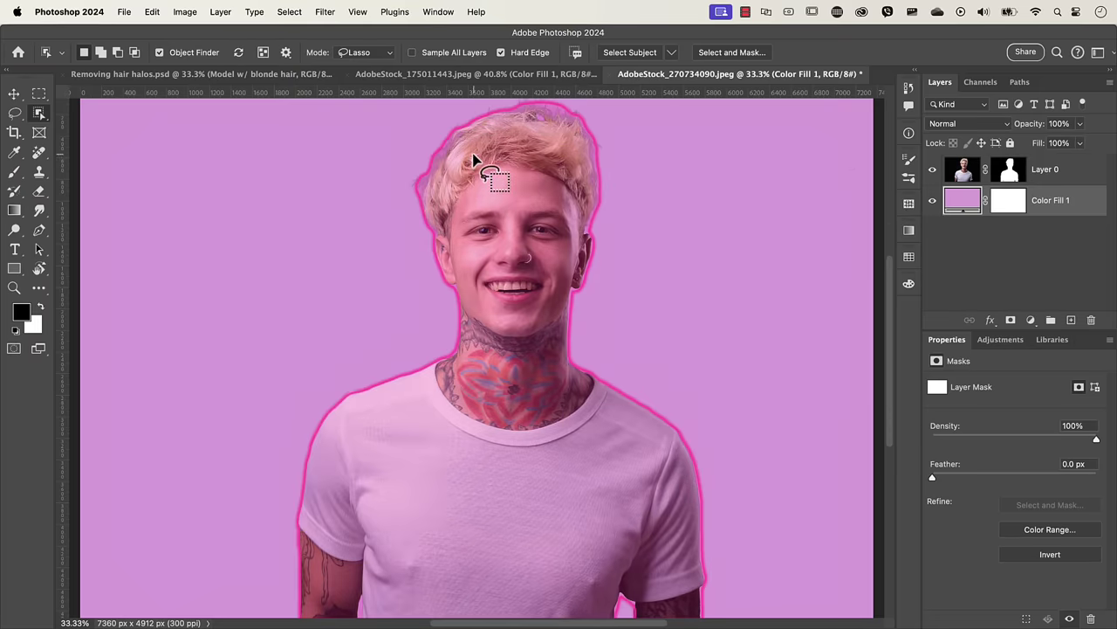
pyautogui.scroll(3, 474, 158)
pyautogui.scroll(2, 474, 158)
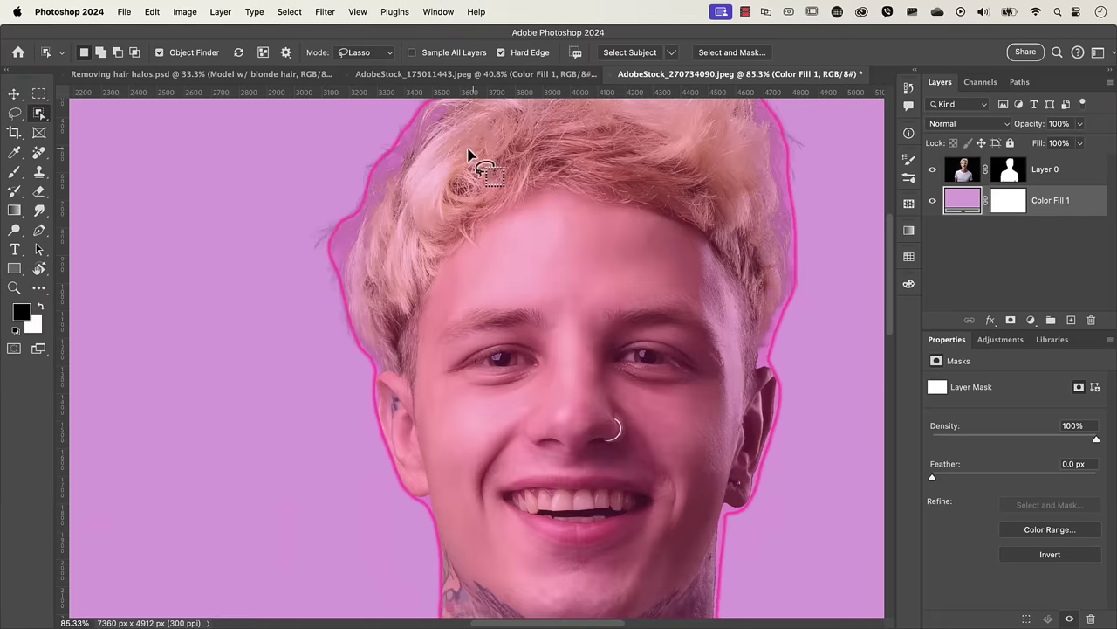
pyautogui.press('v')
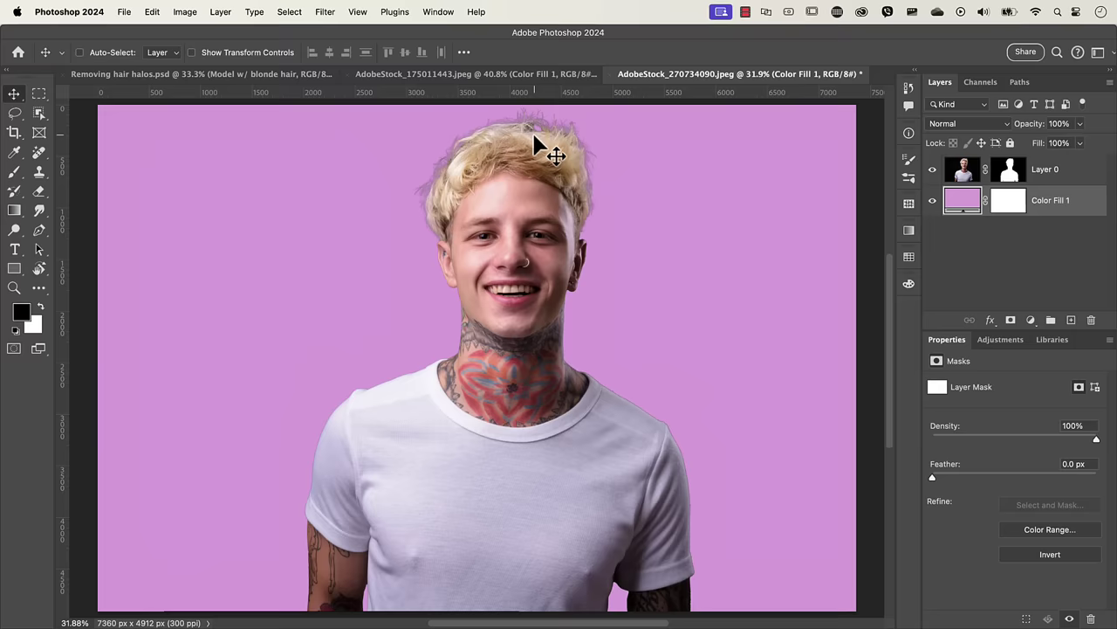
pyautogui.doubleClick(1046, 170)
pyautogui.write('Model')
pyautogui.press('Return')
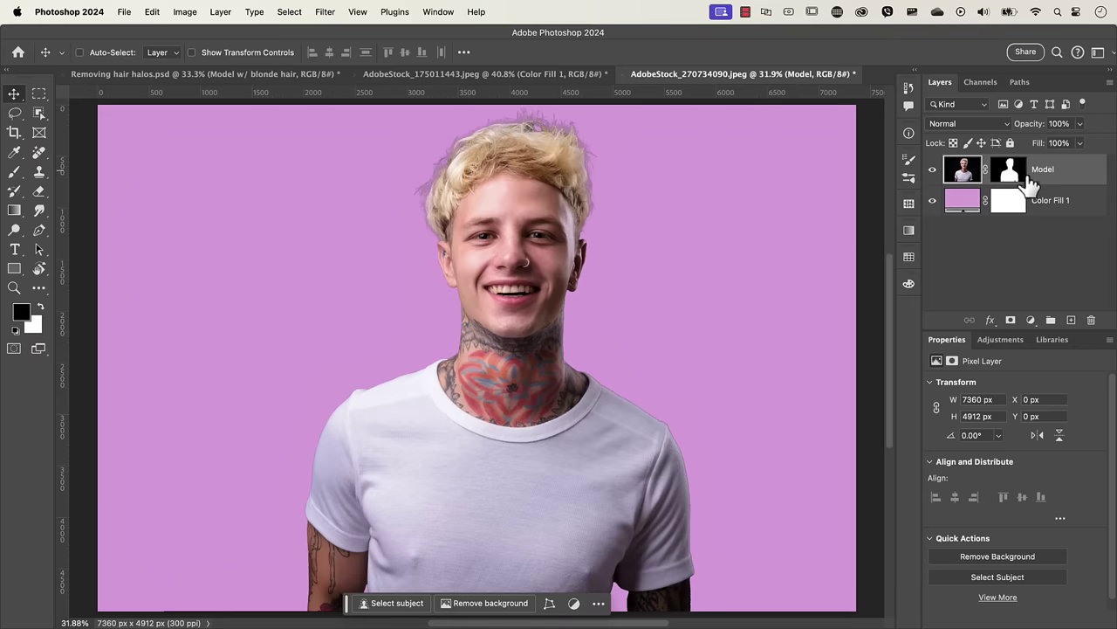
# Display the Model layer mask alone and zoom in on the top of the man's head
pyautogui.click(1010, 172)
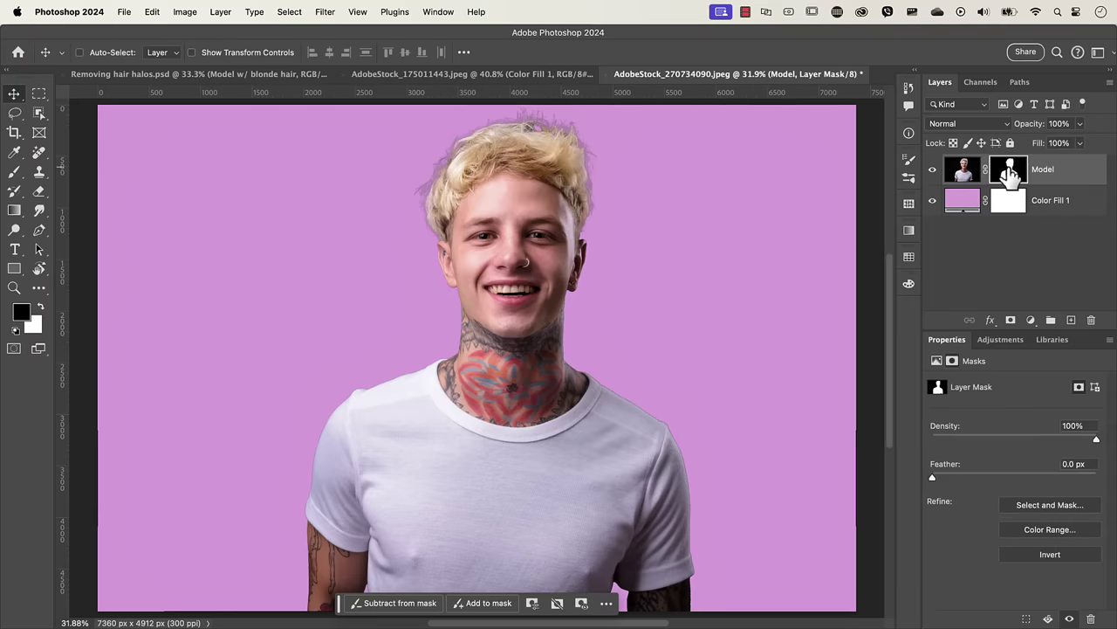
pyautogui.keyDown('alt'); pyautogui.click(1010, 172); pyautogui.keyUp('alt')
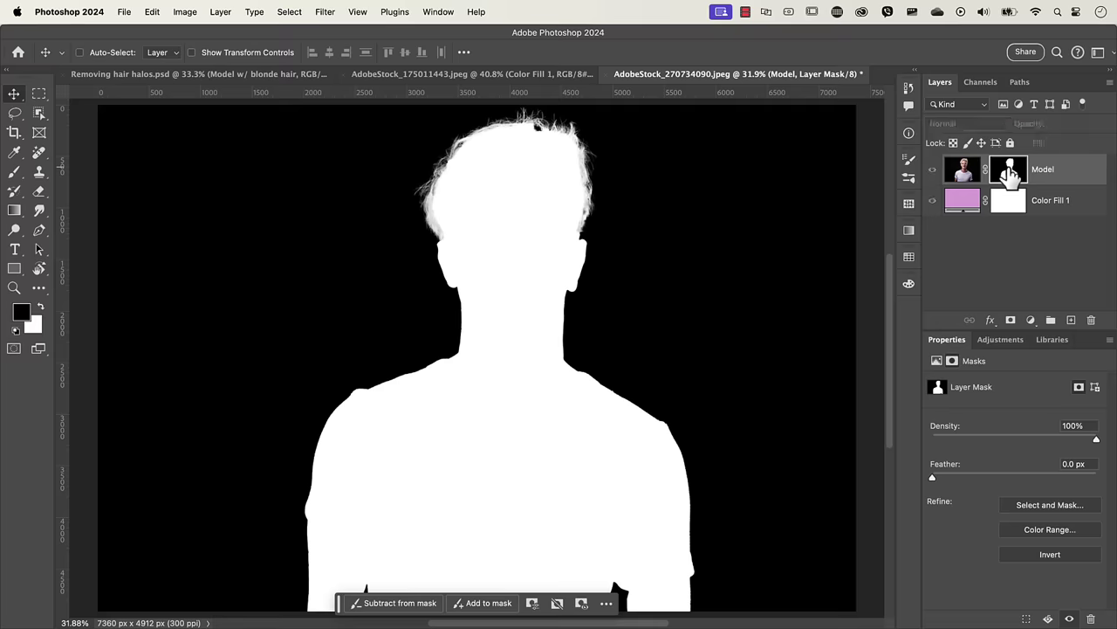
pyautogui.scroll(5, 540, 196)
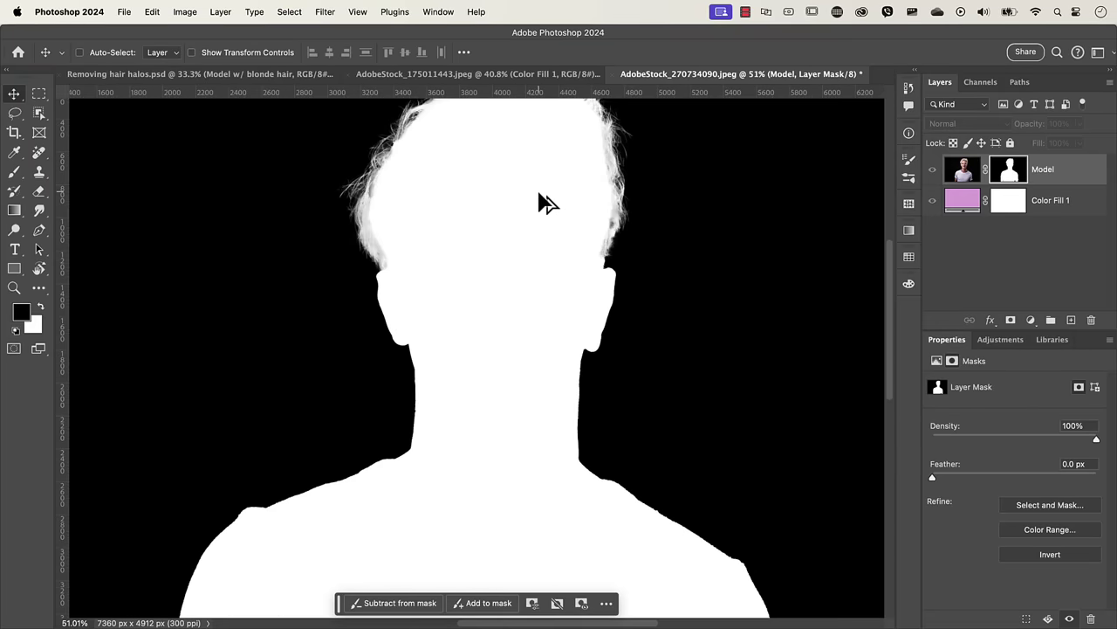
pyautogui.moveTo(429, 199); pyautogui.dragTo(439, 343)
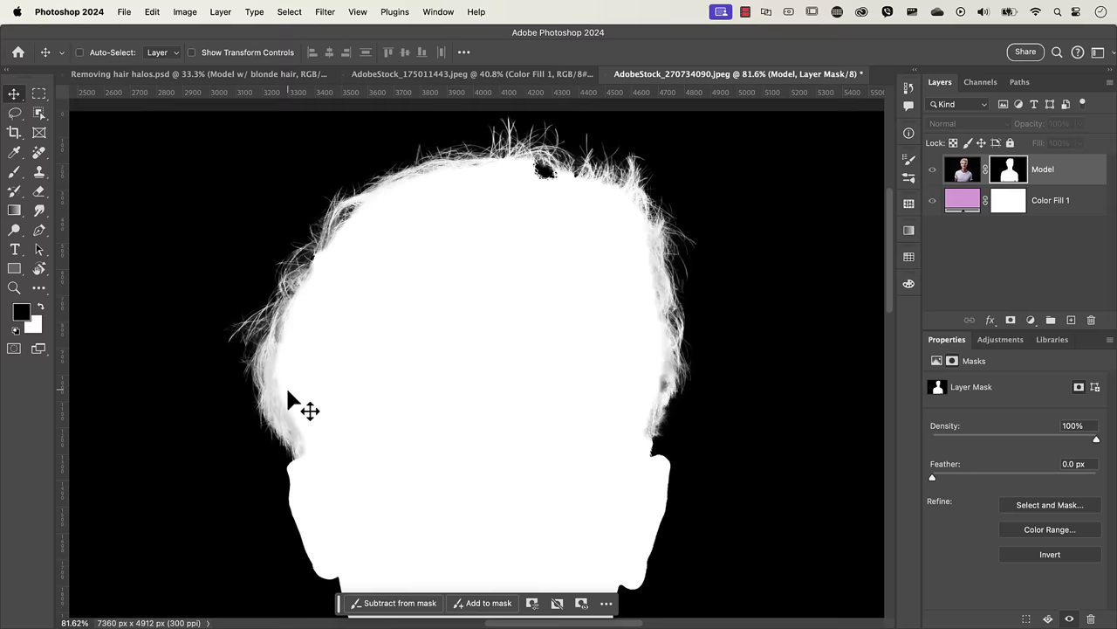
# Paint the mask's left hair edge with a white Overlay brush at 20% flow
pyautogui.press('b')
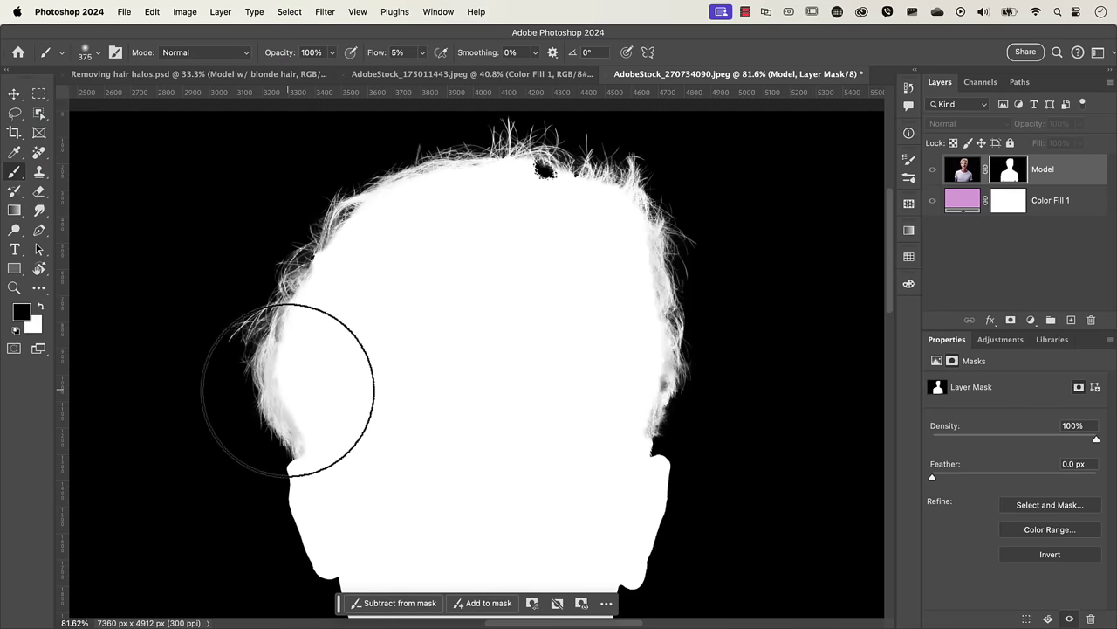
pyautogui.click(227, 56)
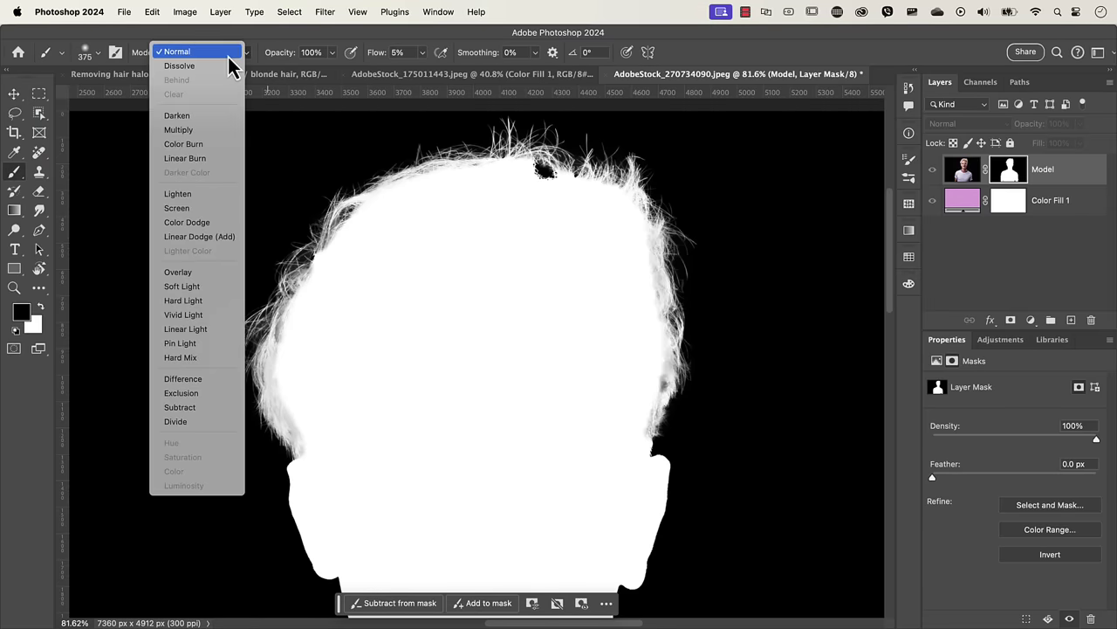
pyautogui.click(215, 278)
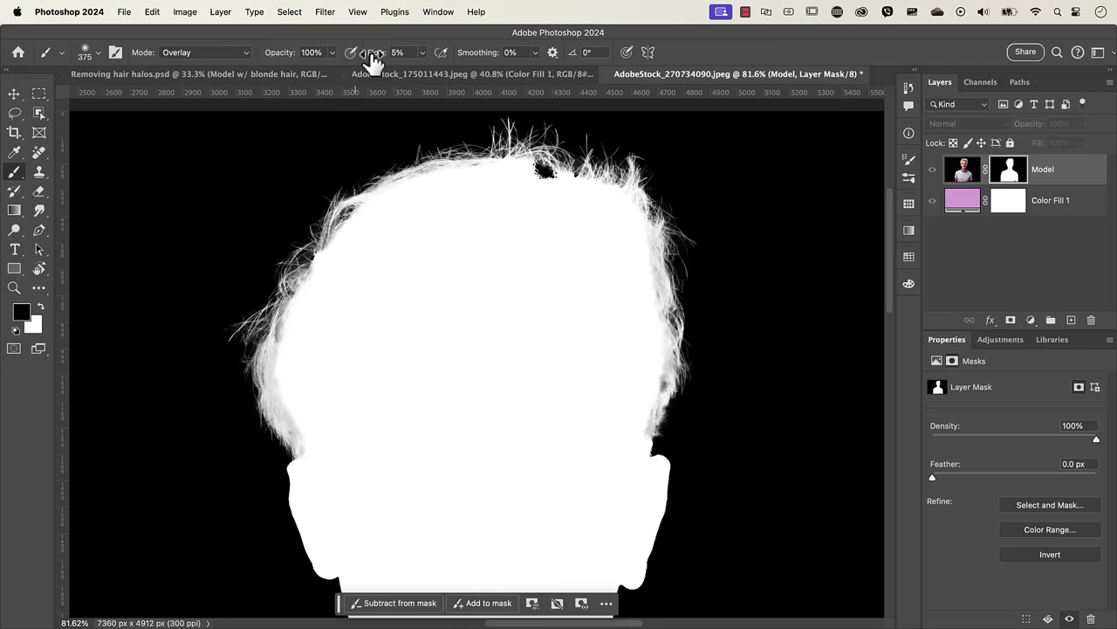
pyautogui.moveTo(373, 62); pyautogui.dragTo(384, 60)
pyautogui.click(41, 307)
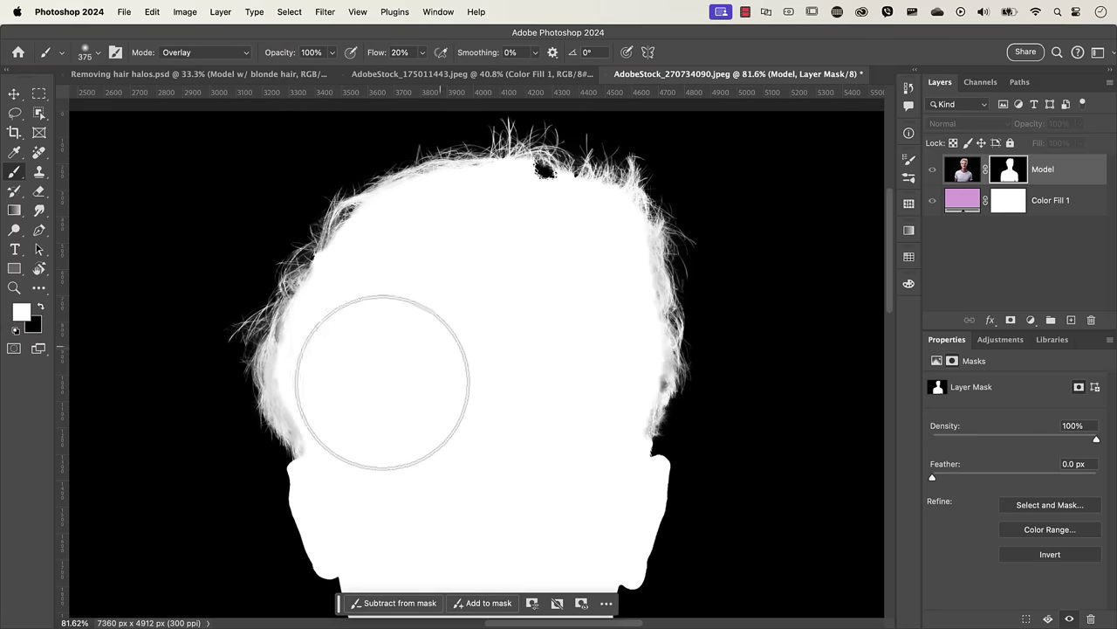
pyautogui.moveTo(327, 426)
pyautogui.mouseDown()
pyautogui.moveTo(302, 390)
pyautogui.moveTo(305, 413)
pyautogui.moveTo(294, 402)
pyautogui.moveTo(293, 412)
pyautogui.moveTo(291, 329)
pyautogui.moveTo(274, 371)
pyautogui.moveTo(291, 420)
pyautogui.moveTo(301, 414)
pyautogui.moveTo(325, 436)
pyautogui.moveTo(323, 287)
pyautogui.moveTo(296, 298)
pyautogui.moveTo(348, 262)
pyautogui.moveTo(339, 232)
pyautogui.moveTo(435, 190)
pyautogui.moveTo(410, 194)
pyautogui.moveTo(419, 191)
pyautogui.moveTo(480, 187)
pyautogui.moveTo(447, 191)
pyautogui.moveTo(513, 169)
pyautogui.moveTo(646, 178)
pyautogui.moveTo(604, 181)
pyautogui.moveTo(622, 188)
pyautogui.moveTo(655, 254)
pyautogui.moveTo(646, 292)
pyautogui.moveTo(659, 364)
pyautogui.moveTo(637, 398)
pyautogui.moveTo(643, 308)
pyautogui.moveTo(599, 204)
pyautogui.moveTo(374, 177)
pyautogui.moveTo(309, 250)
pyautogui.moveTo(284, 349)
pyautogui.moveTo(294, 378)
pyautogui.moveTo(364, 404)
pyautogui.mouseUp()
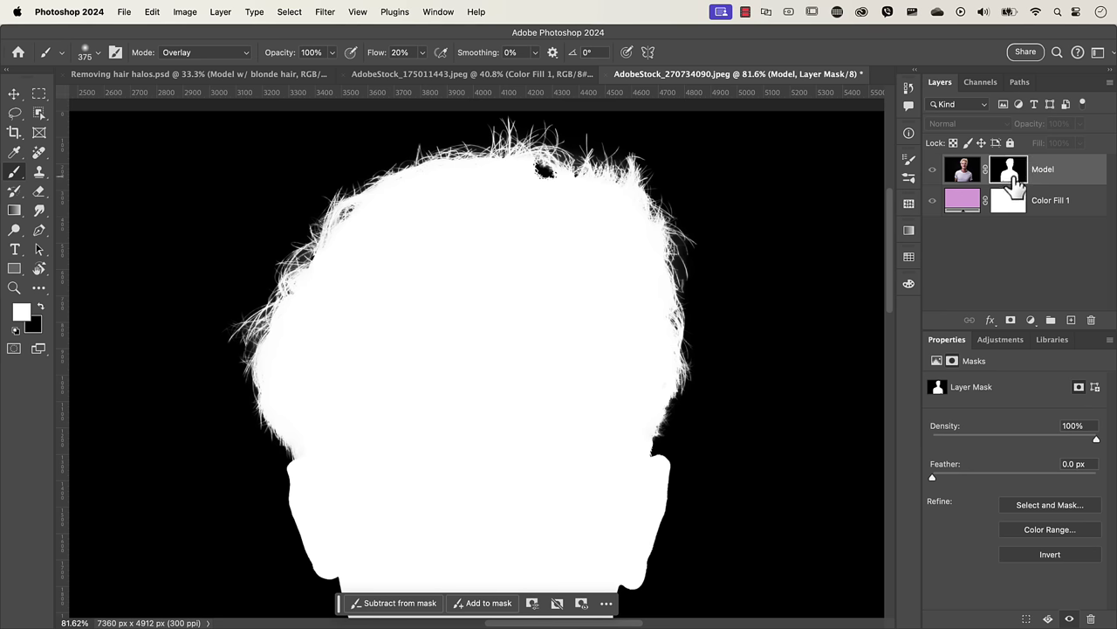
# Exit mask view, refine the left hair edge again, and briefly check the dark-haired woman's document
pyautogui.keyDown('alt'); pyautogui.click(1013, 175); pyautogui.keyUp('alt')
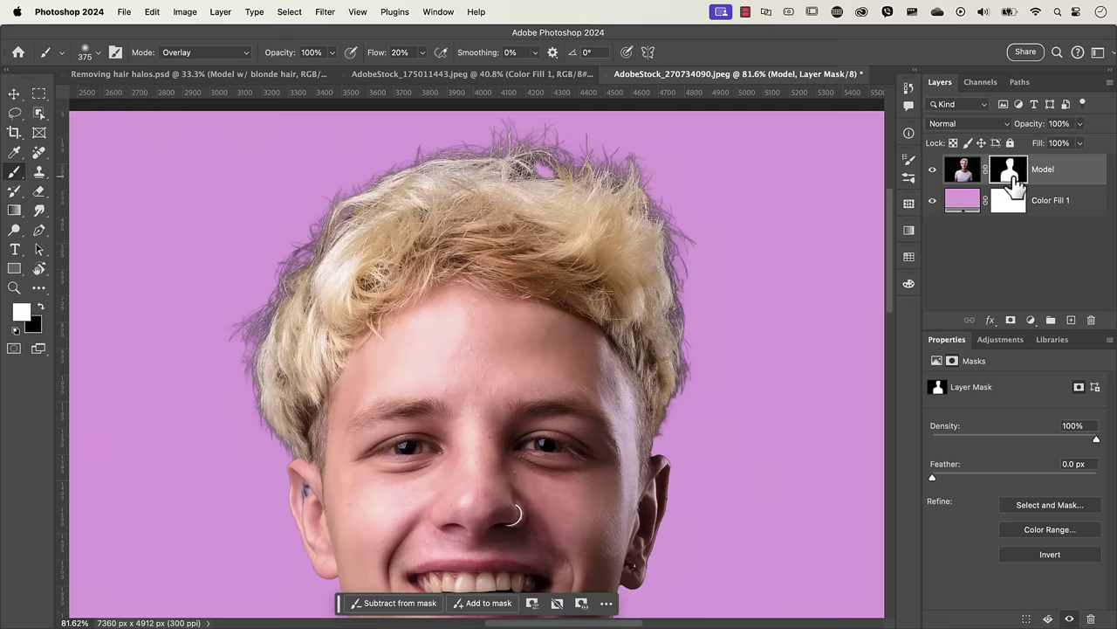
pyautogui.moveTo(333, 310)
pyautogui.mouseDown()
pyautogui.moveTo(307, 326)
pyautogui.moveTo(366, 239)
pyautogui.moveTo(454, 204)
pyautogui.moveTo(531, 187)
pyautogui.moveTo(573, 250)
pyautogui.moveTo(568, 230)
pyautogui.mouseUp()
pyautogui.click(505, 78)
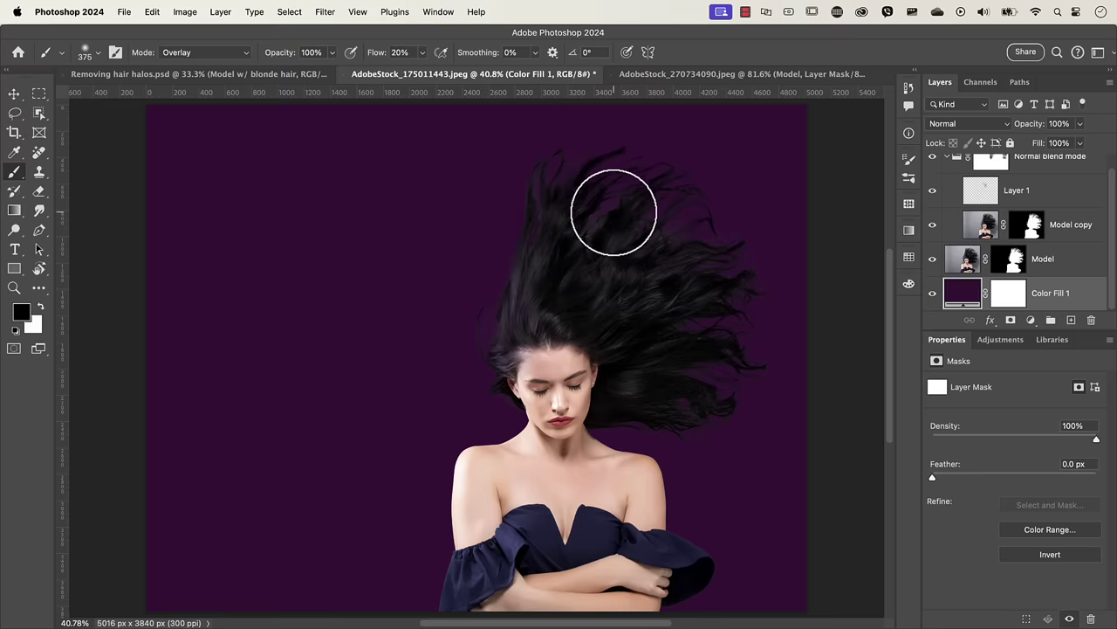
pyautogui.click(676, 75)
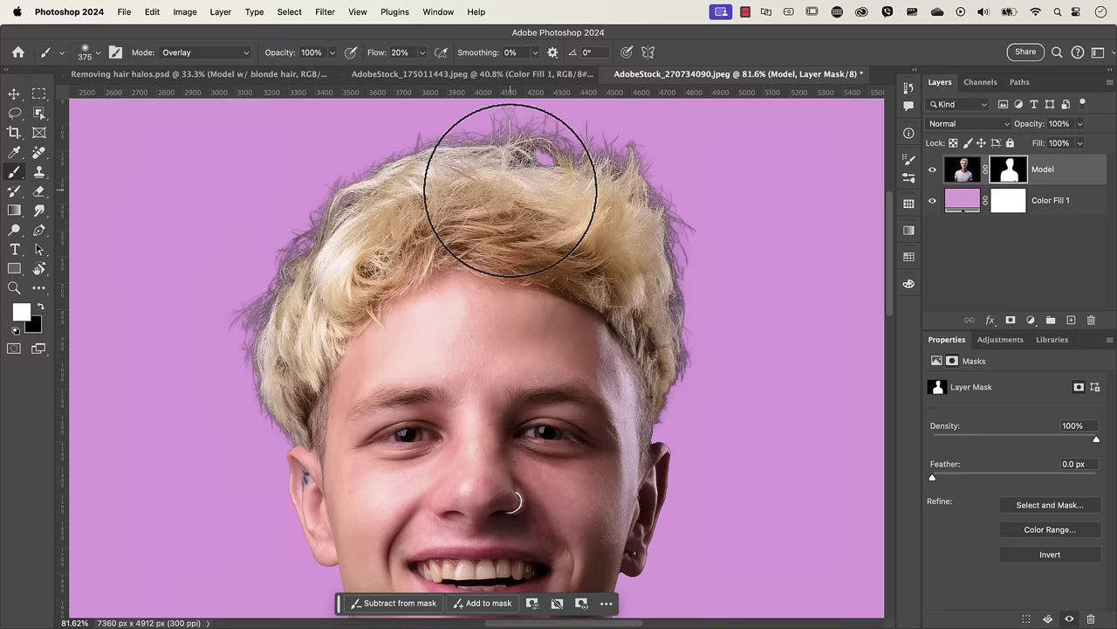
# Switch the Model layer to Screen blending and fit the whole image on screen
pyautogui.click(954, 129)
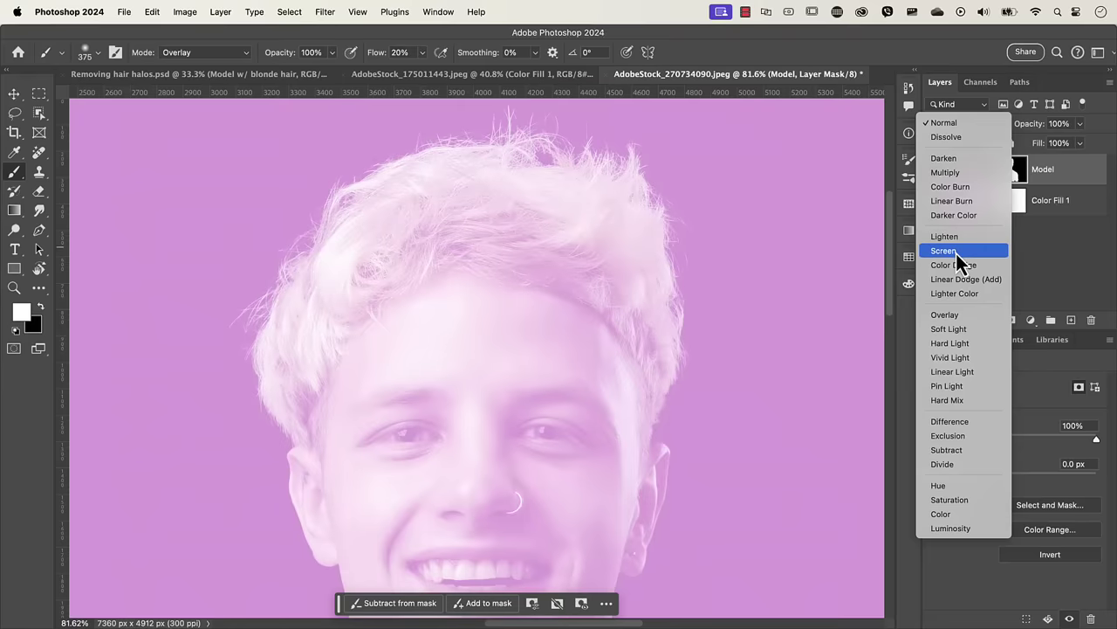
pyautogui.click(956, 251)
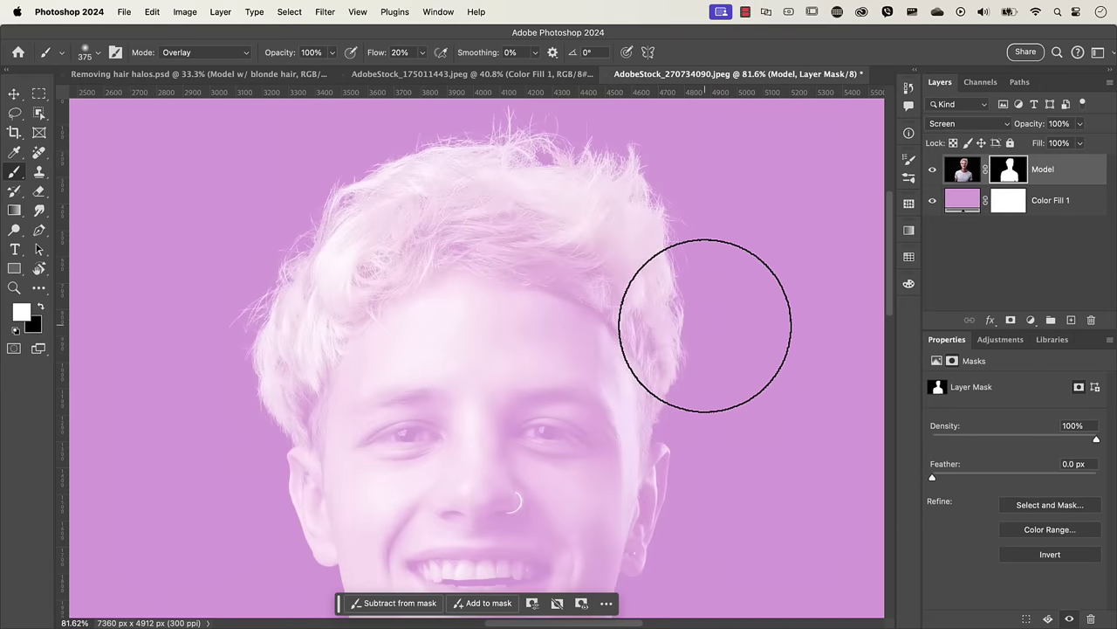
pyautogui.press('super+0')
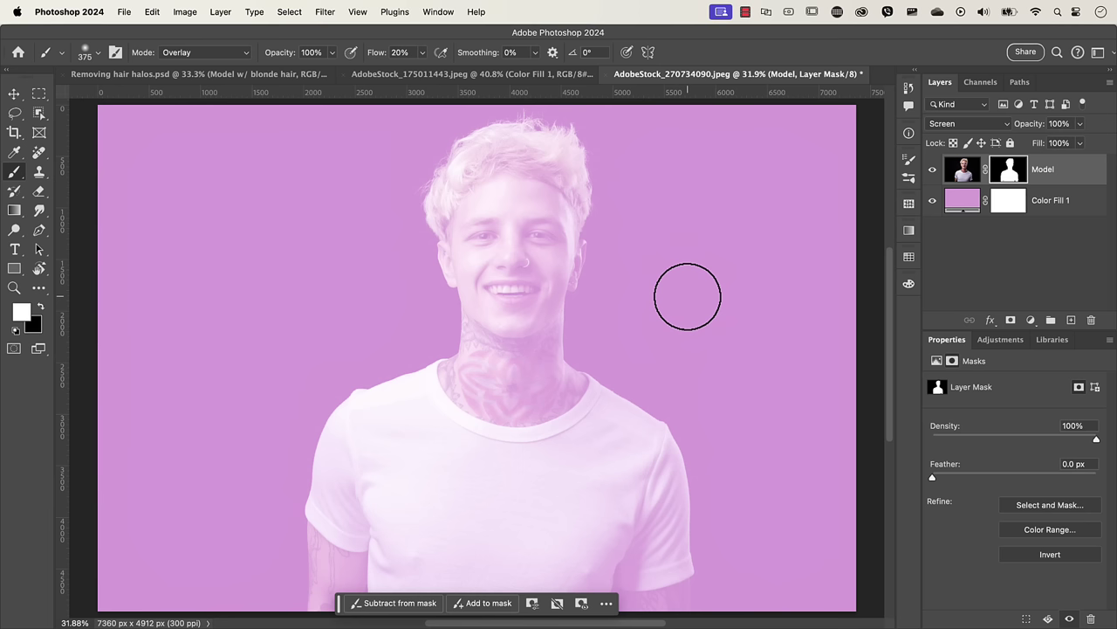
# Duplicate the Model layer, set the copy back to Normal blending, and make black the paint colour
pyautogui.press('super+j')
pyautogui.press('x')
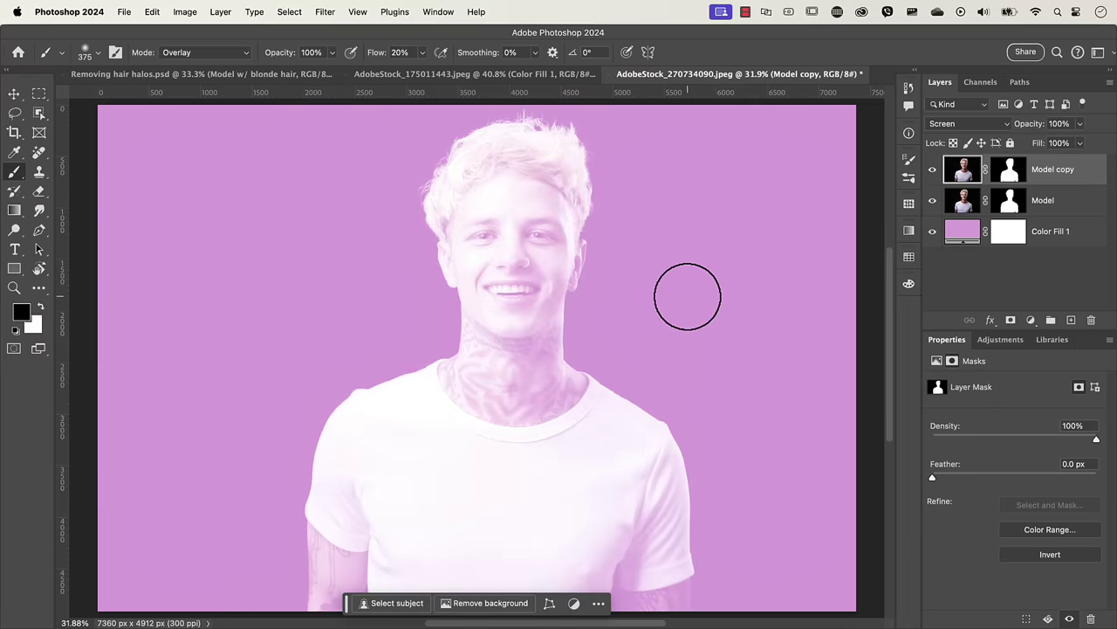
pyautogui.click(947, 124)
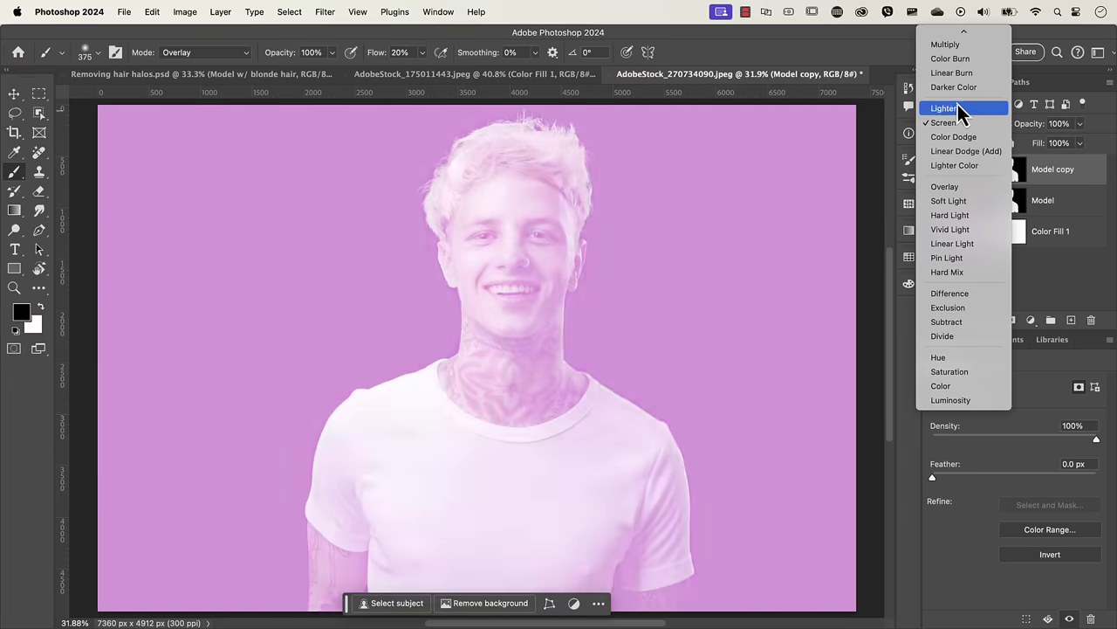
pyautogui.click(958, 40)
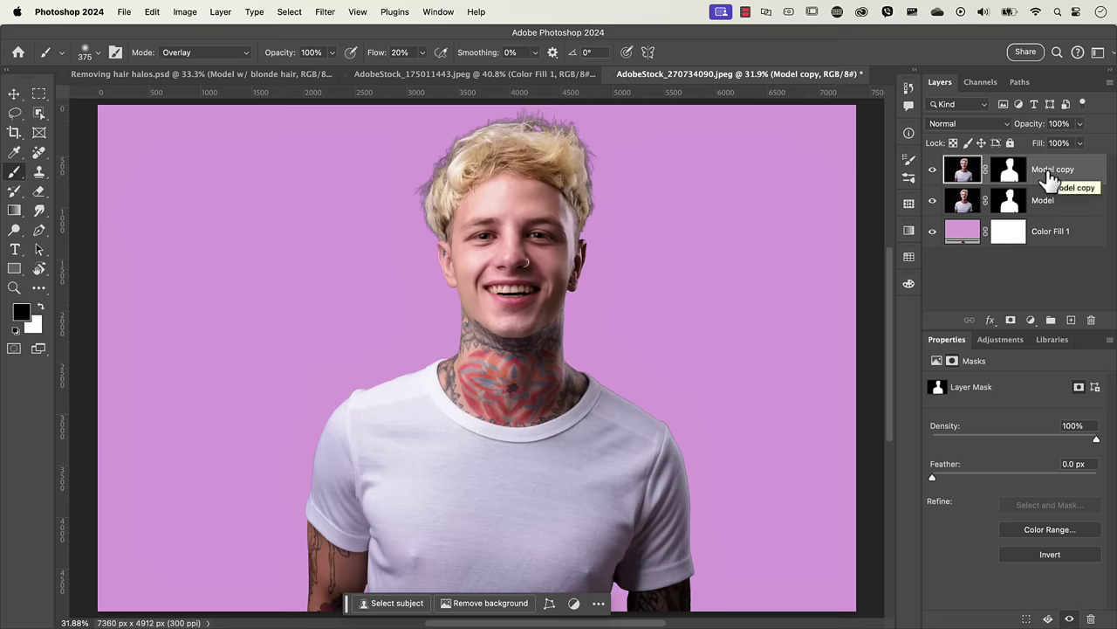
# Group the copy as 'Normal blend mode' and give the group a white layer mask
pyautogui.press('super+g')
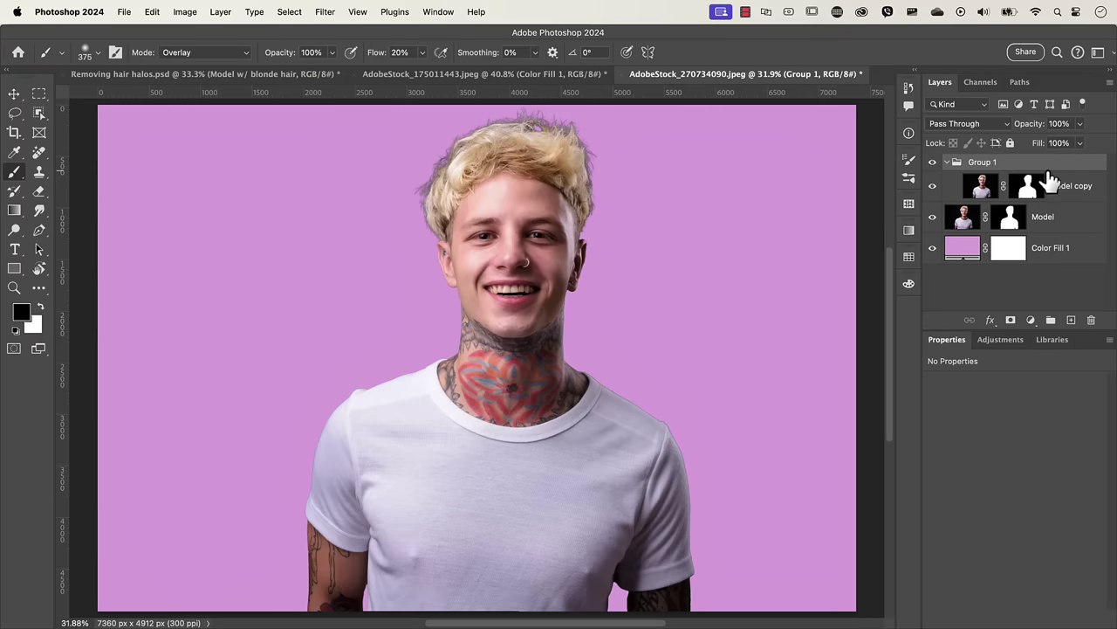
pyautogui.doubleClick(986, 162)
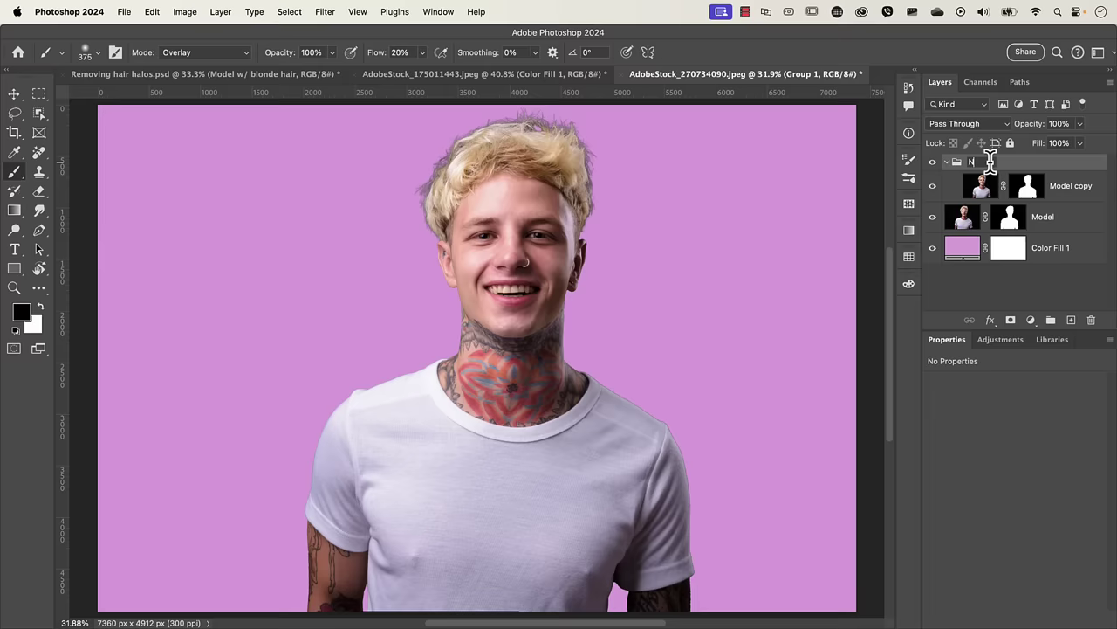
pyautogui.write('Normal blend mode')
pyautogui.press('Return')
pyautogui.click(1011, 319)
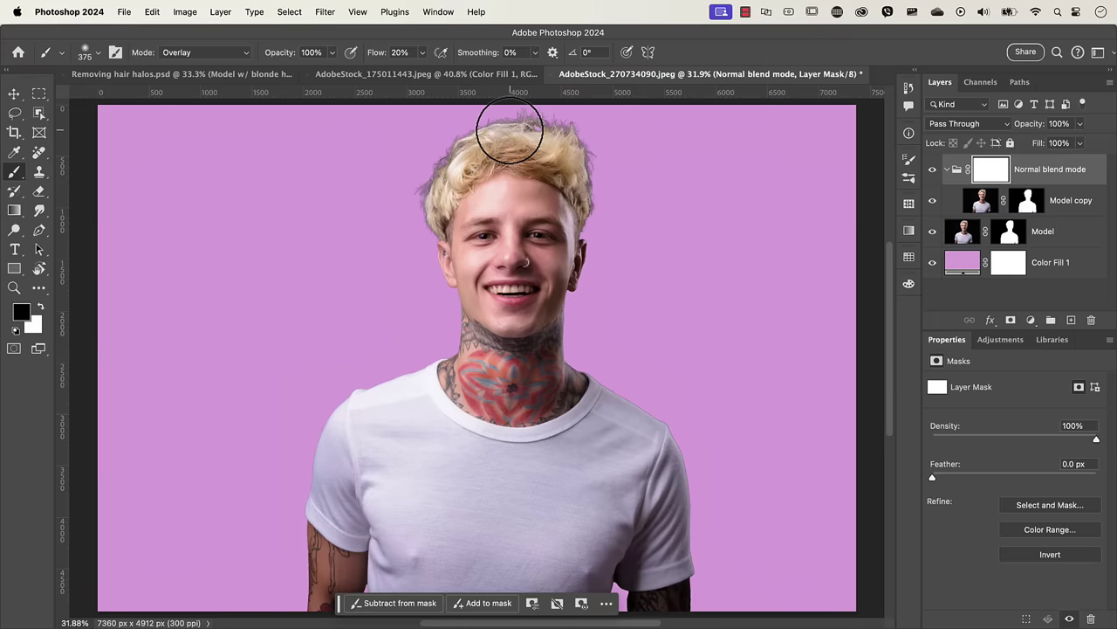
# Set the brush back to Normal mode, zoom into the hair, and shrink the brush tip
pyautogui.click(245, 54)
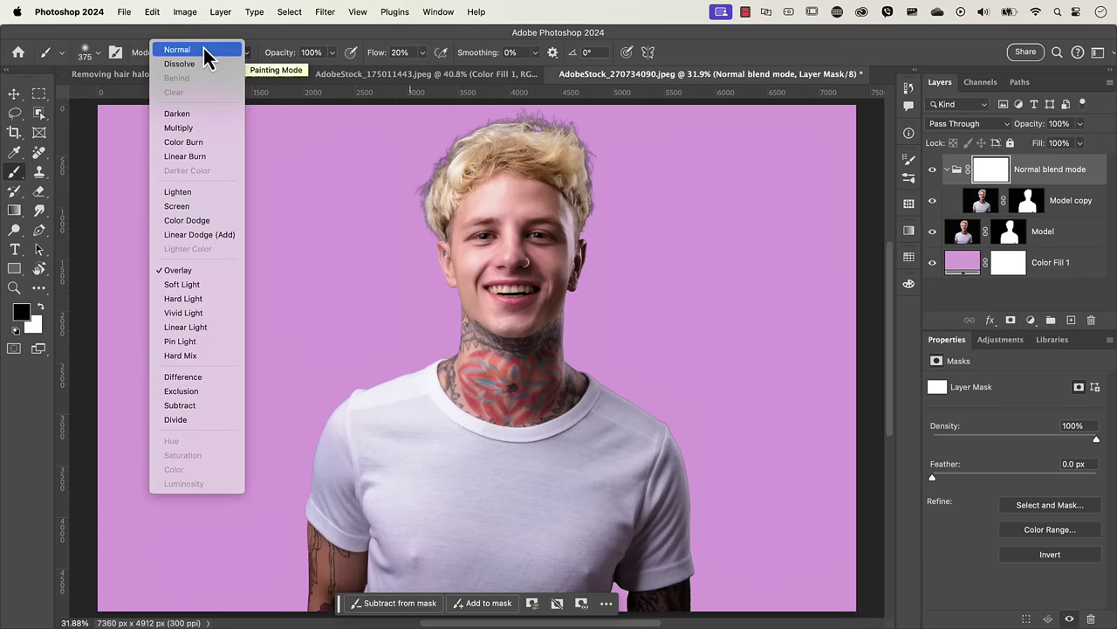
pyautogui.click(207, 51)
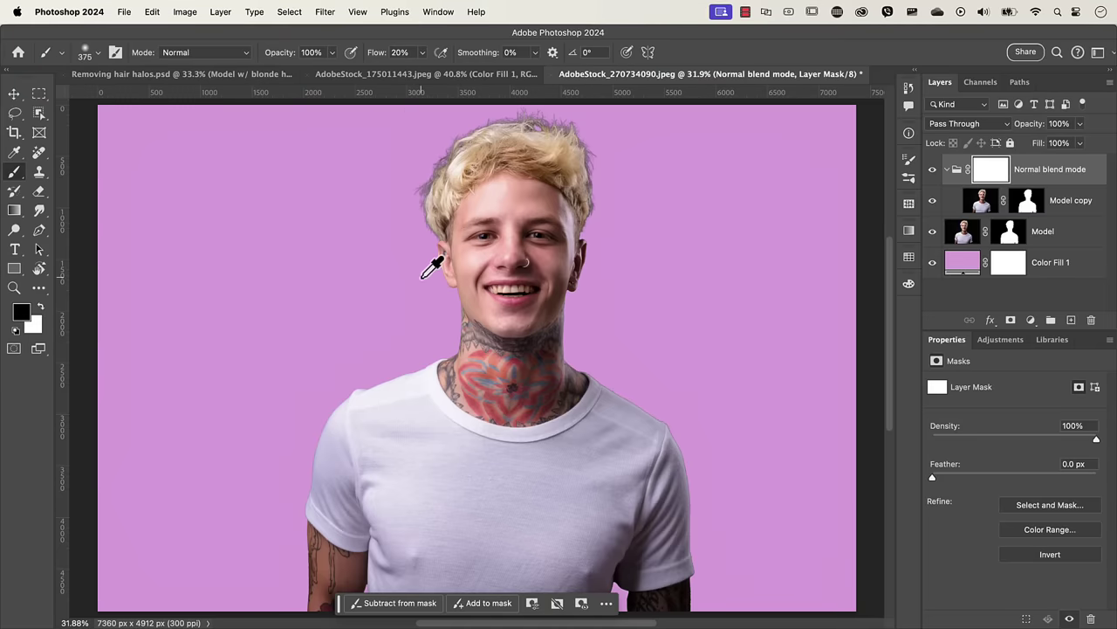
pyautogui.scroll(3, 431, 268)
pyautogui.moveTo(524, 254)
pyautogui.mouseDown()
pyautogui.moveTo(524, 288)
pyautogui.moveTo(461, 312)
pyautogui.moveTo(458, 393)
pyautogui.mouseUp()
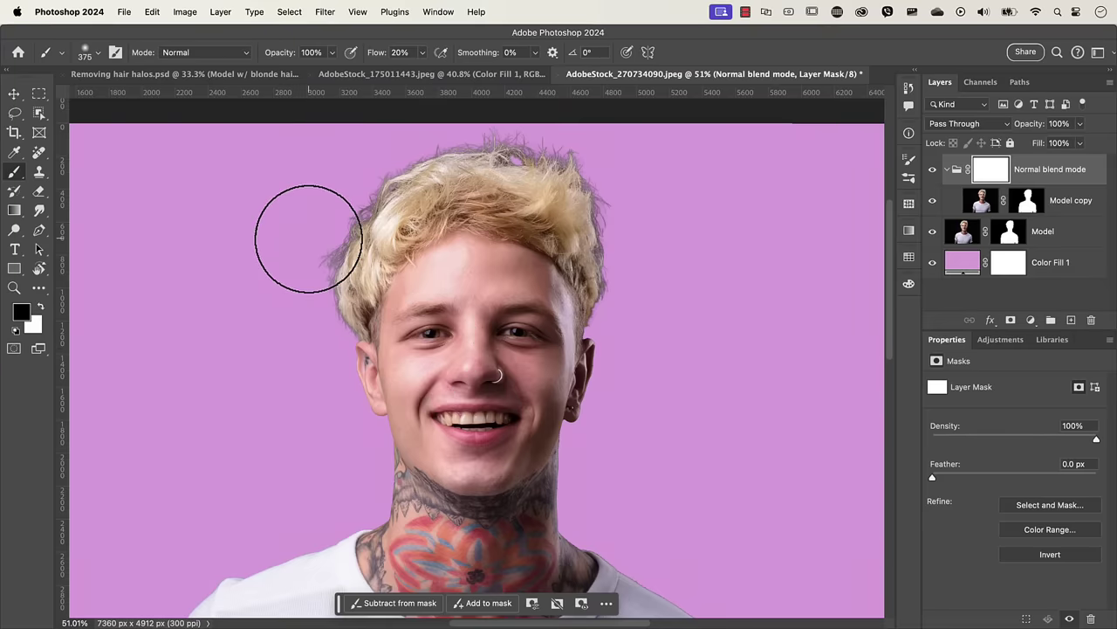
pyautogui.moveTo(311, 234)
pyautogui.mouseDown()
pyautogui.moveTo(273, 253)
pyautogui.moveTo(330, 249)
pyautogui.moveTo(338, 321)
pyautogui.moveTo(344, 219)
pyautogui.moveTo(419, 151)
pyautogui.moveTo(579, 172)
pyautogui.moveTo(596, 206)
pyautogui.moveTo(601, 316)
pyautogui.moveTo(475, 147)
pyautogui.moveTo(333, 248)
pyautogui.moveTo(552, 151)
pyautogui.moveTo(590, 150)
pyautogui.mouseUp()
pyautogui.click(961, 231)
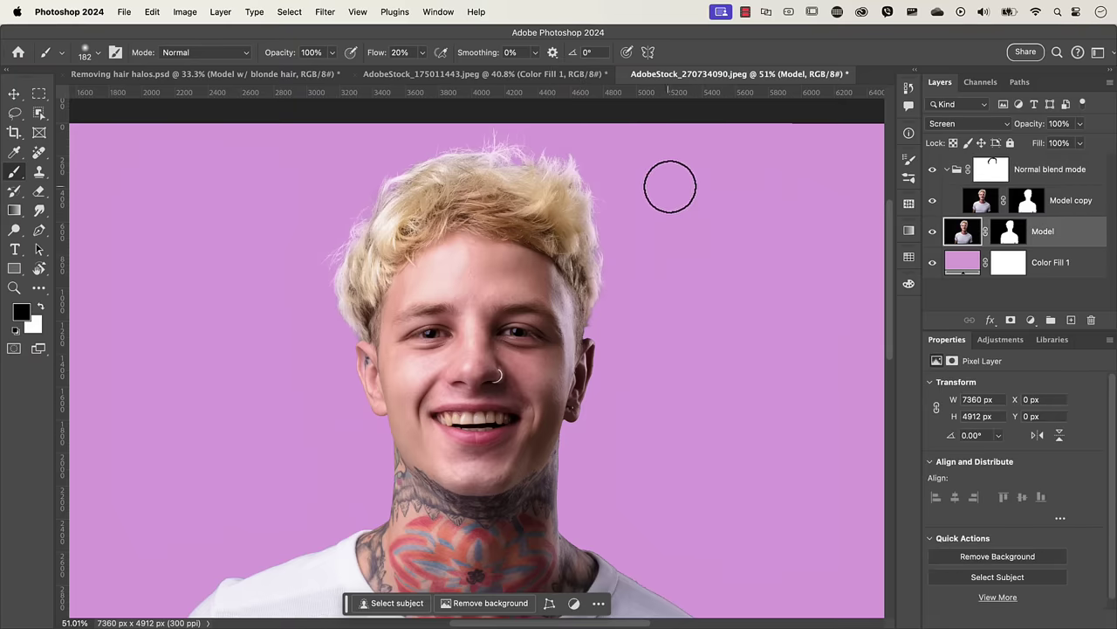
pyautogui.moveTo(1029, 125)
pyautogui.mouseDown()
pyautogui.moveTo(1040, 125)
pyautogui.moveTo(1033, 135)
pyautogui.mouseUp()
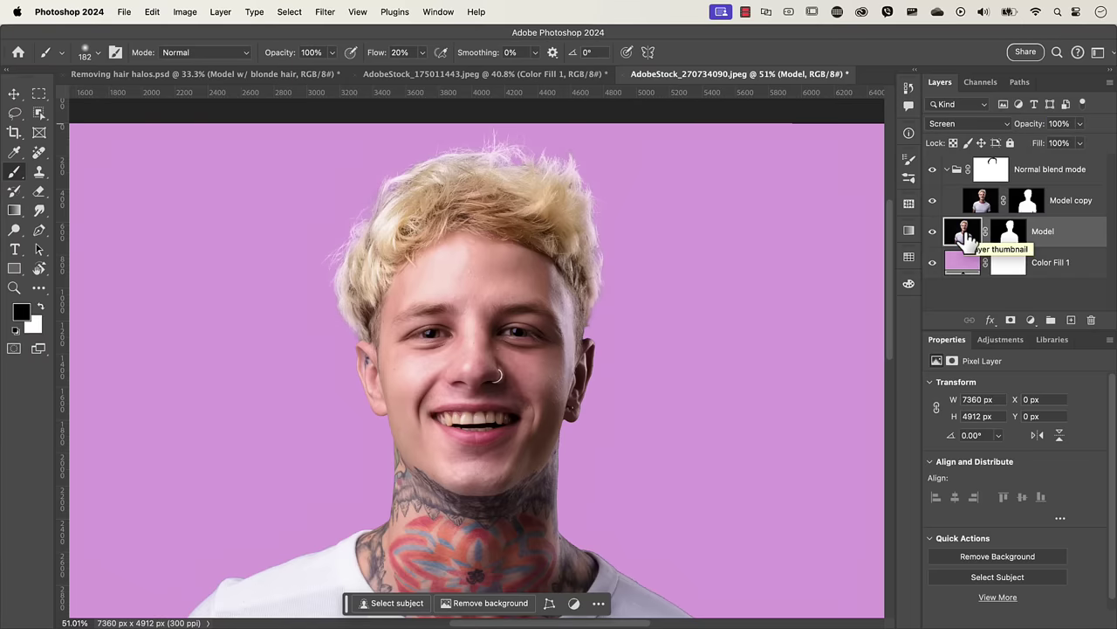
pyautogui.moveTo(964, 234)
pyautogui.mouseDown()
pyautogui.moveTo(969, 249)
pyautogui.moveTo(968, 237)
pyautogui.mouseUp()
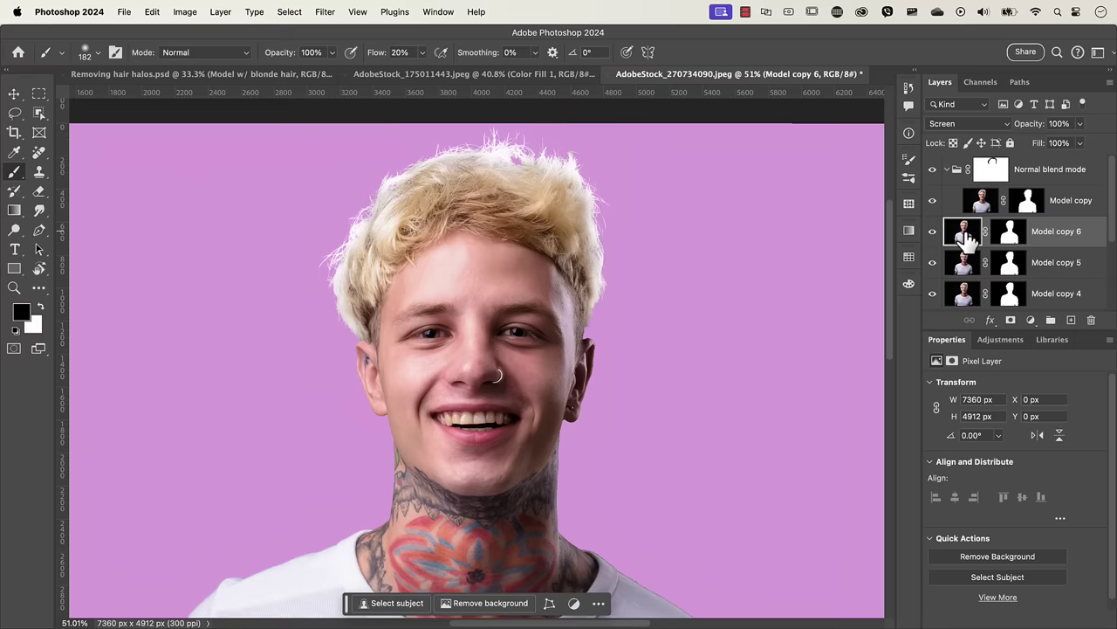
pyautogui.press('super+z')
pyautogui.press('super+z')
pyautogui.press('super+z')
pyautogui.press('super+z')
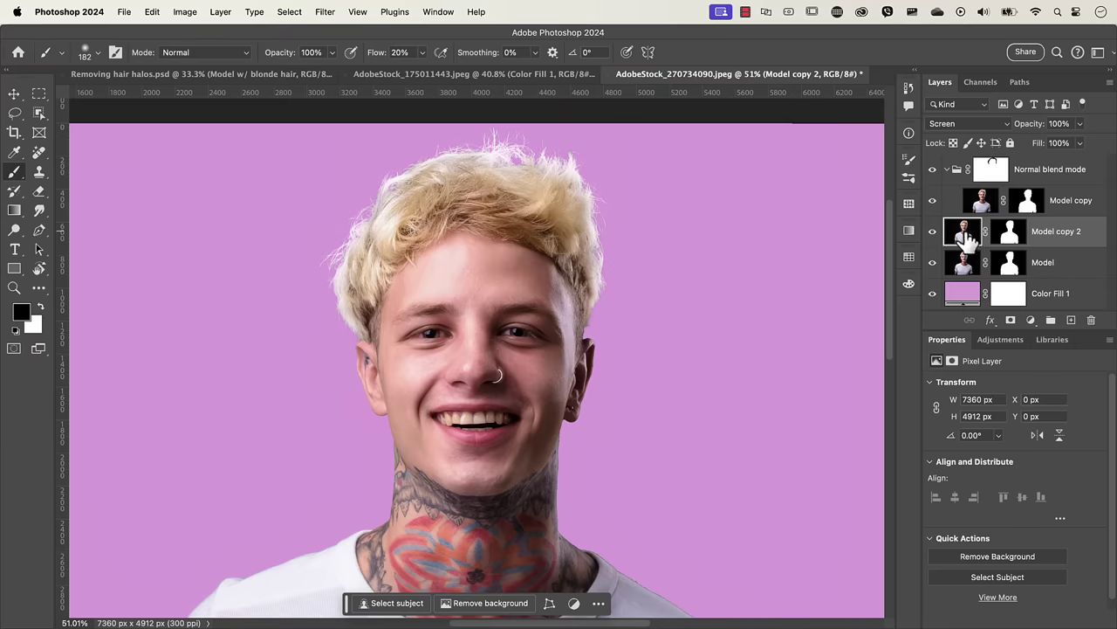
pyautogui.press('super+z')
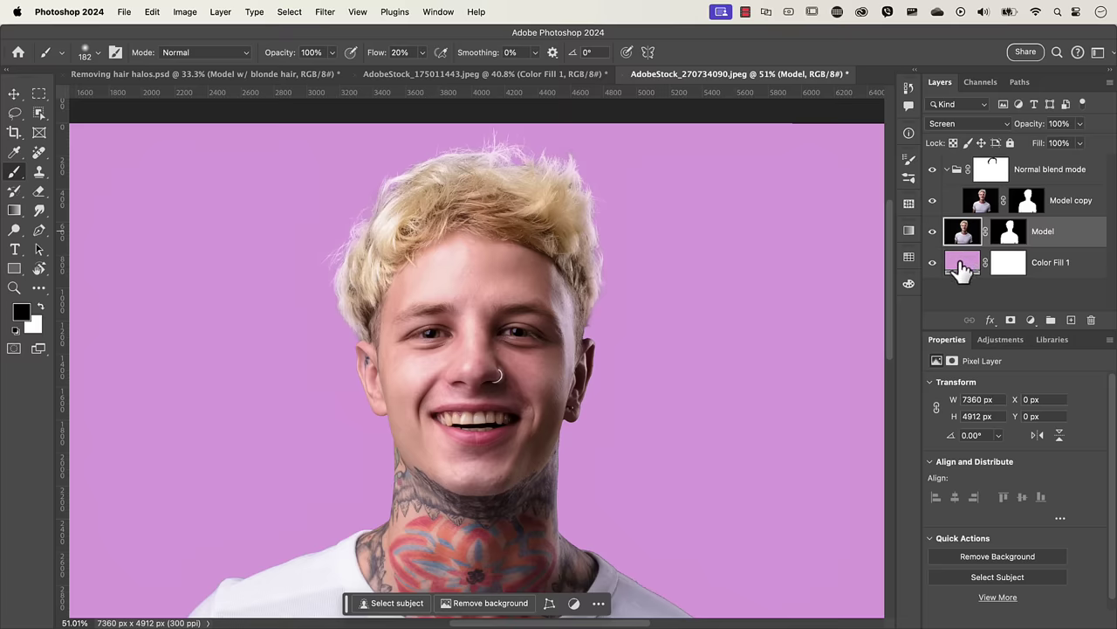
# Recolour Color Fill 1 from pink to a warm peach in the Color Picker
pyautogui.doubleClick(960, 266)
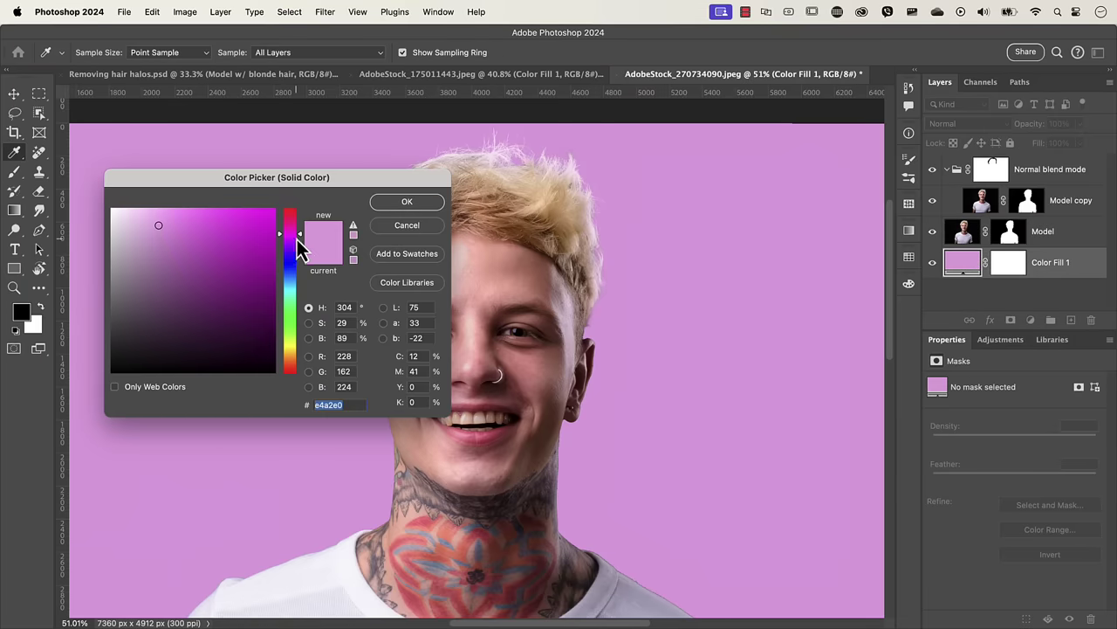
pyautogui.moveTo(299, 247); pyautogui.dragTo(300, 288)
pyautogui.moveTo(323, 187); pyautogui.dragTo(908, 268)
pyautogui.moveTo(891, 364); pyautogui.dragTo(892, 447)
pyautogui.press('Return')
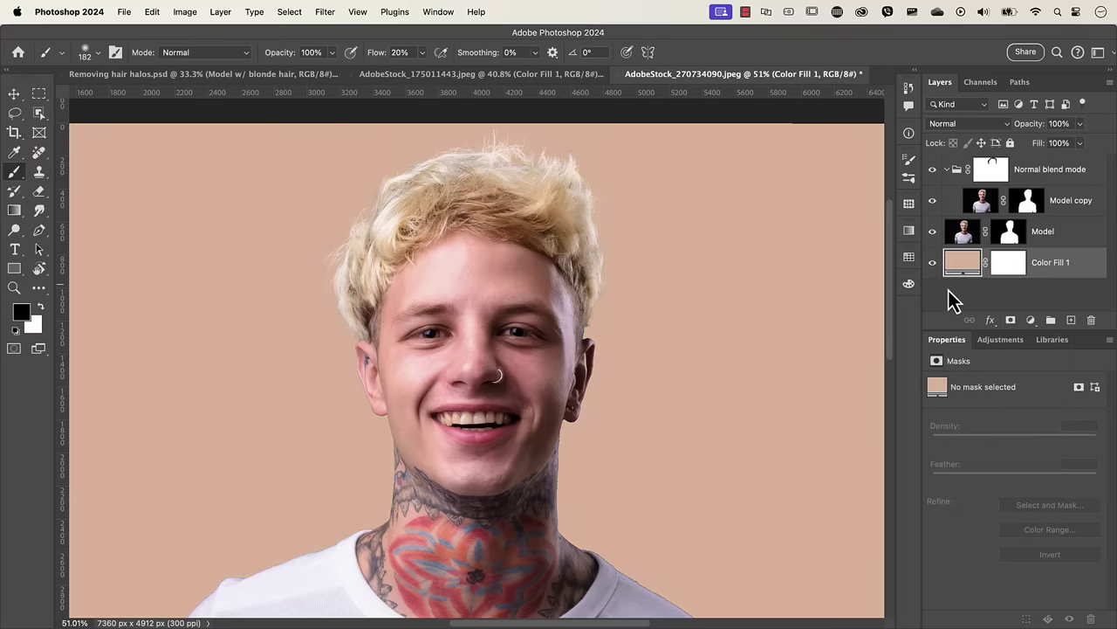